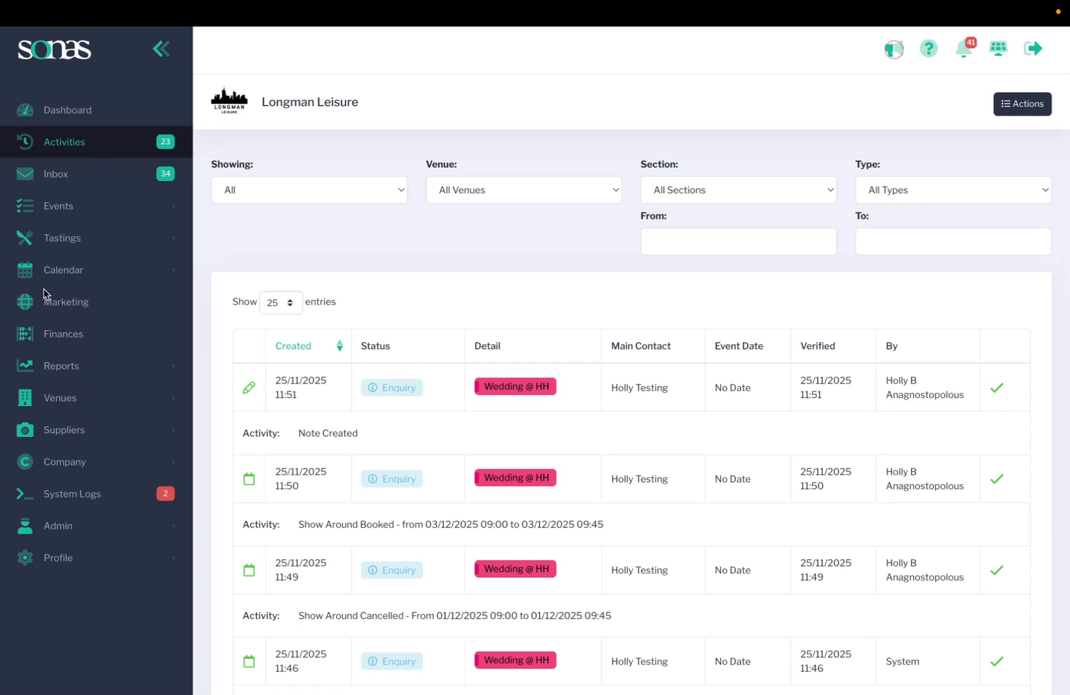
# Step: Open the Calendar page from the sidebar to view the November 2025 bookings
pyautogui.click(67, 273)
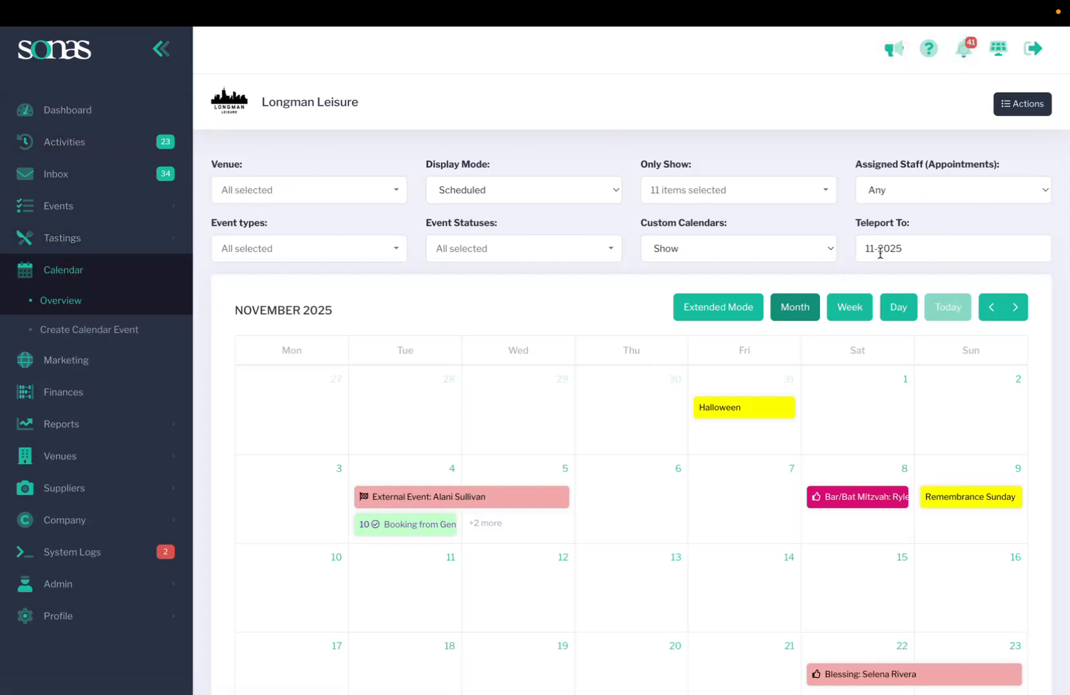
pyautogui.click(319, 193)
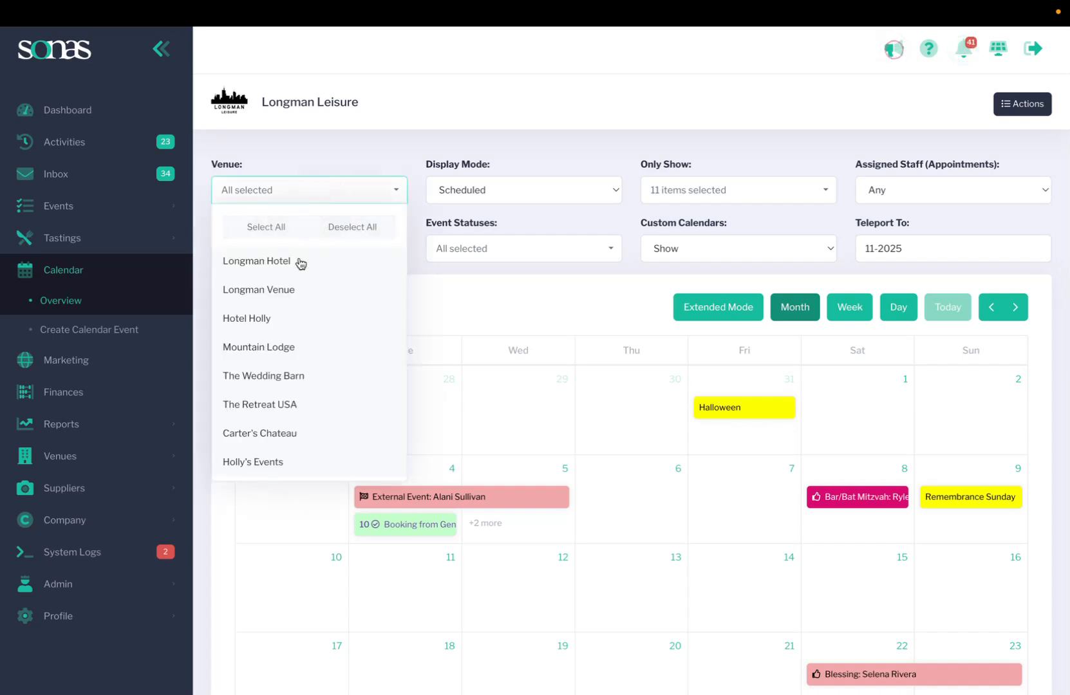
pyautogui.click(333, 160)
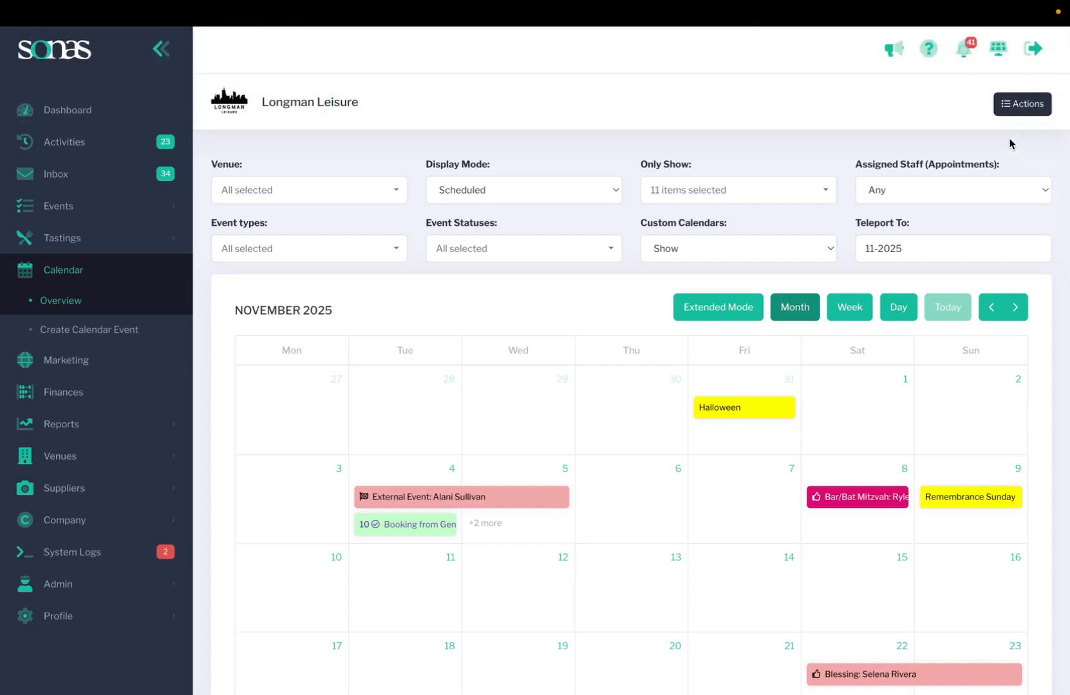
pyautogui.click(1017, 105)
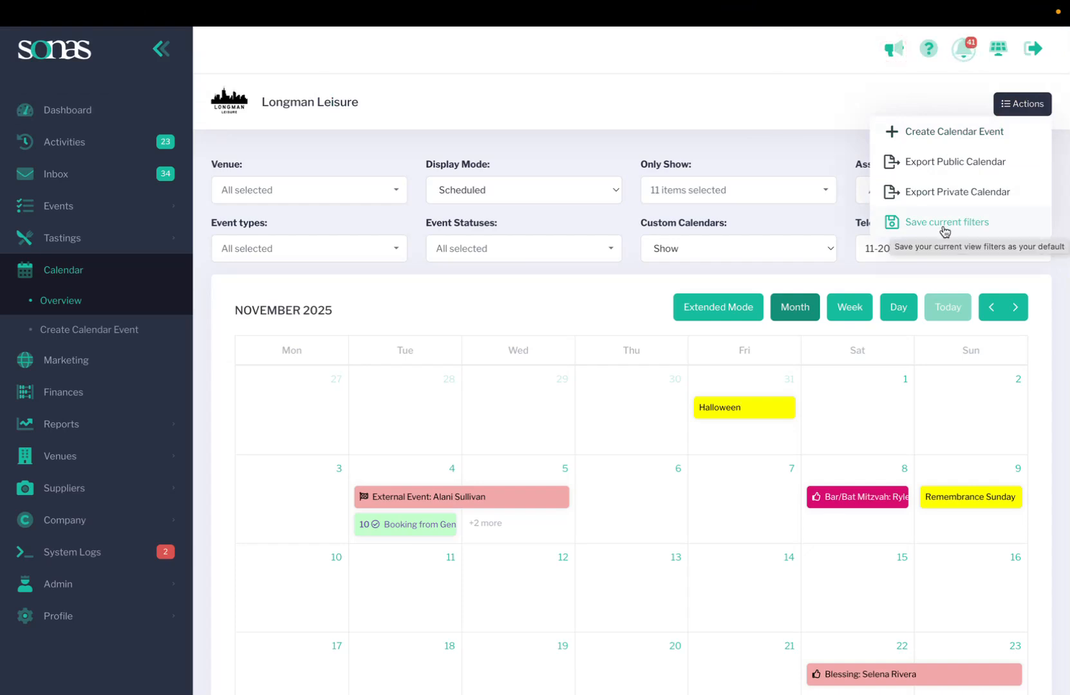
pyautogui.click(728, 124)
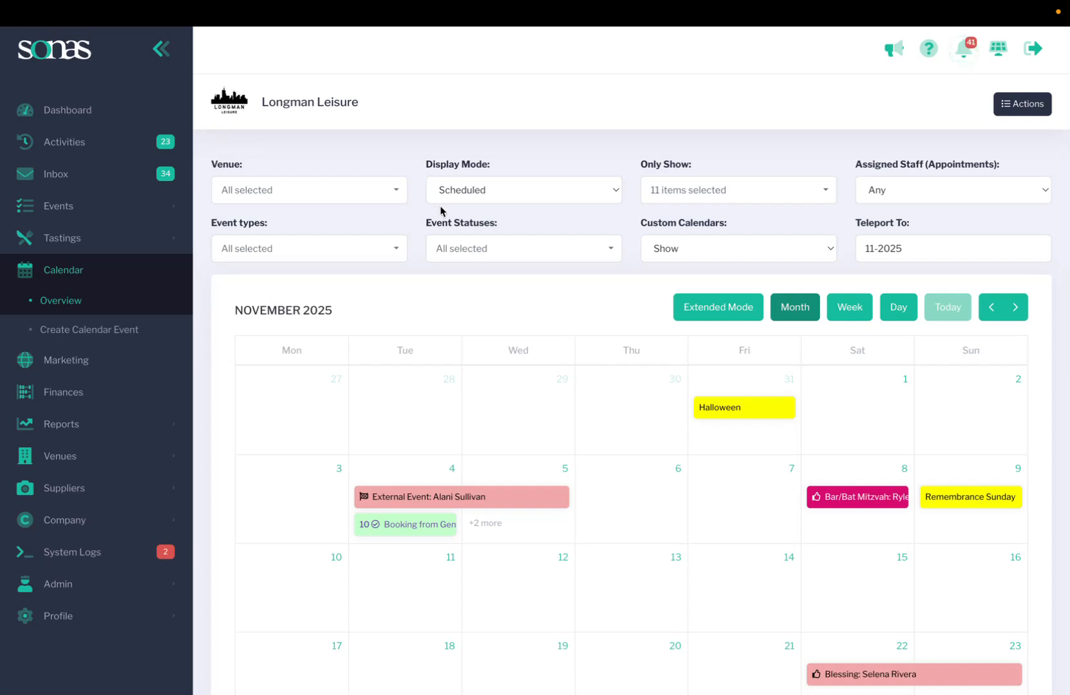
pyautogui.scroll(-3, 489, 422)
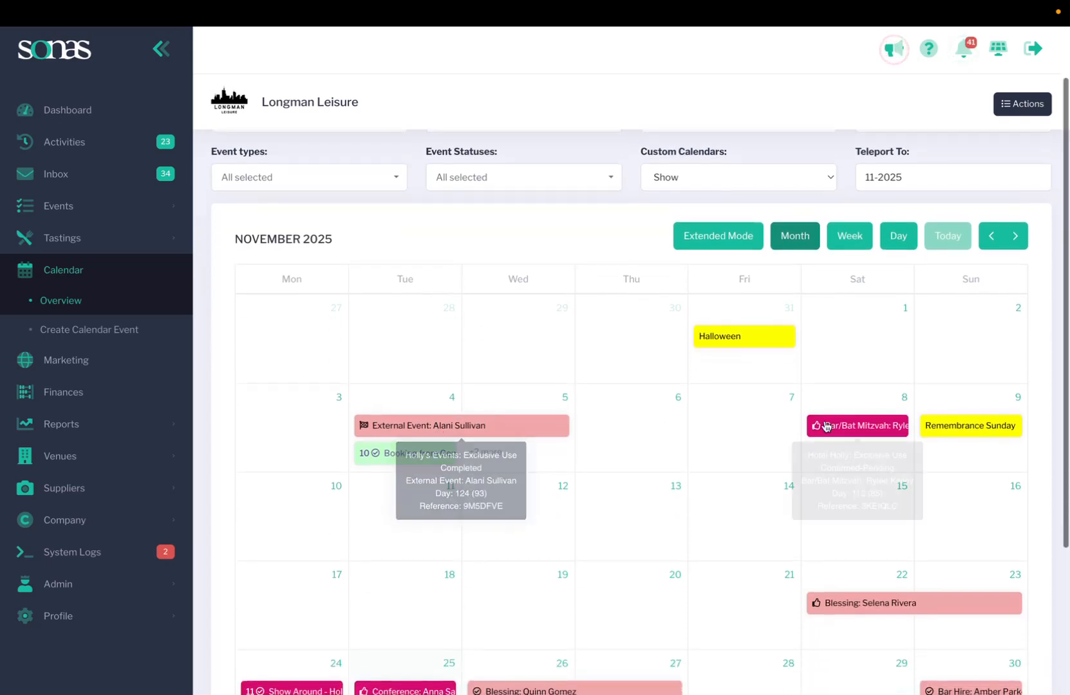
pyautogui.scroll(3, 584, 610)
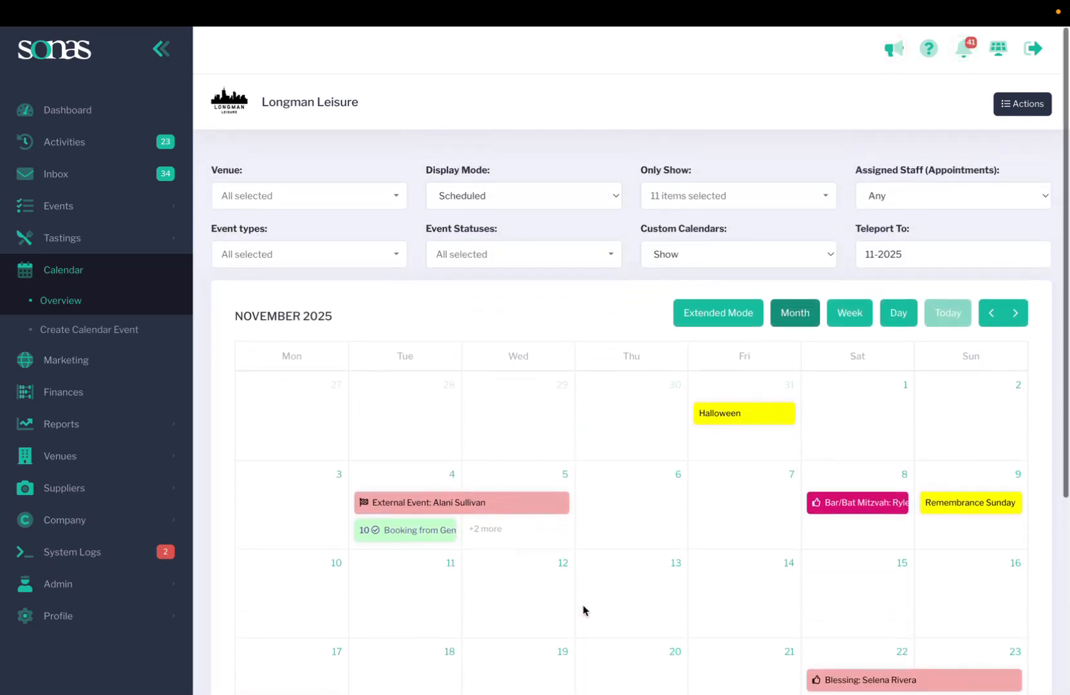
# Step: Switch Display Mode to Available and advance the calendar to December 2025
pyautogui.click(533, 200)
pyautogui.click(497, 206)
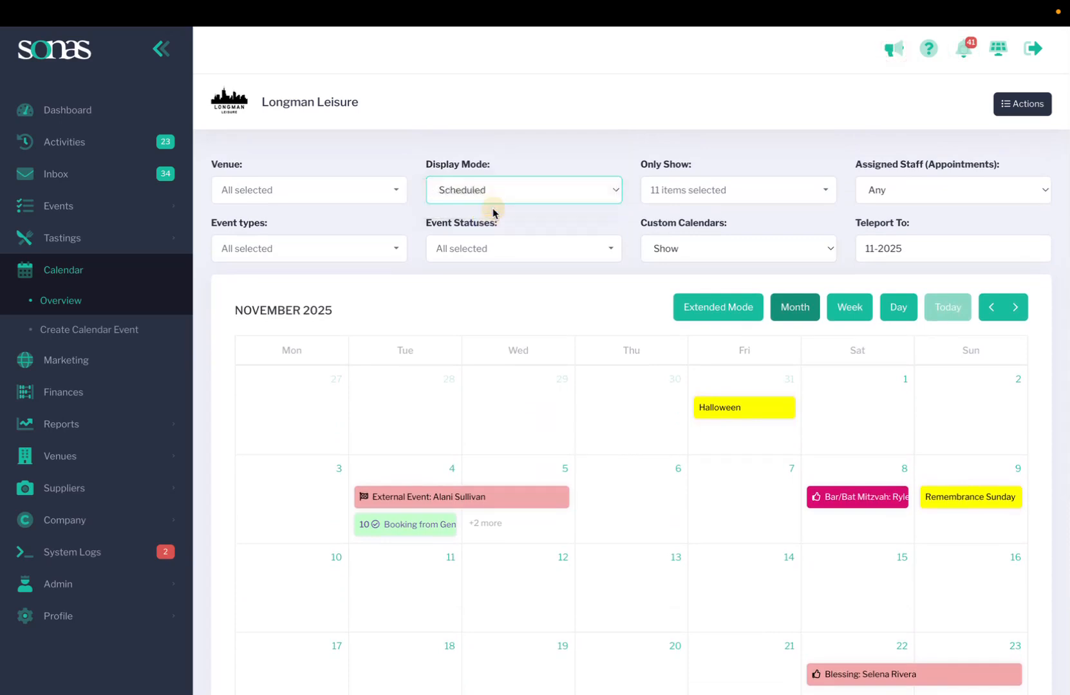
pyautogui.scroll(-1, 513, 528)
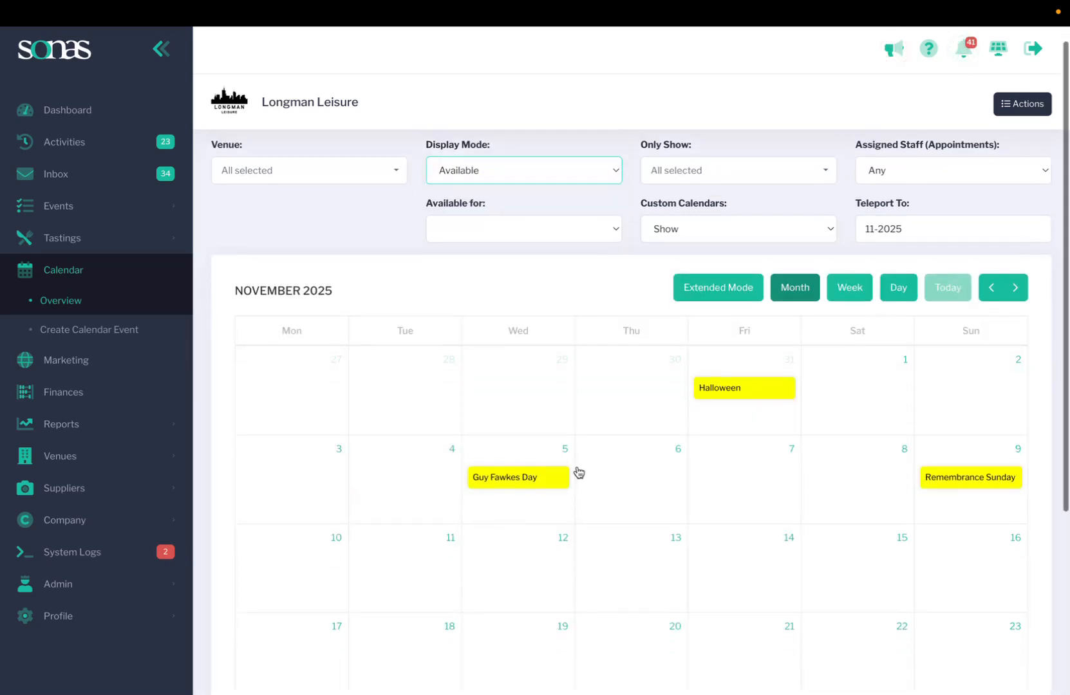
pyautogui.click(1014, 290)
# Step: Set Display Mode back to Scheduled to show booked events again
pyautogui.scroll(-3, 597, 475)
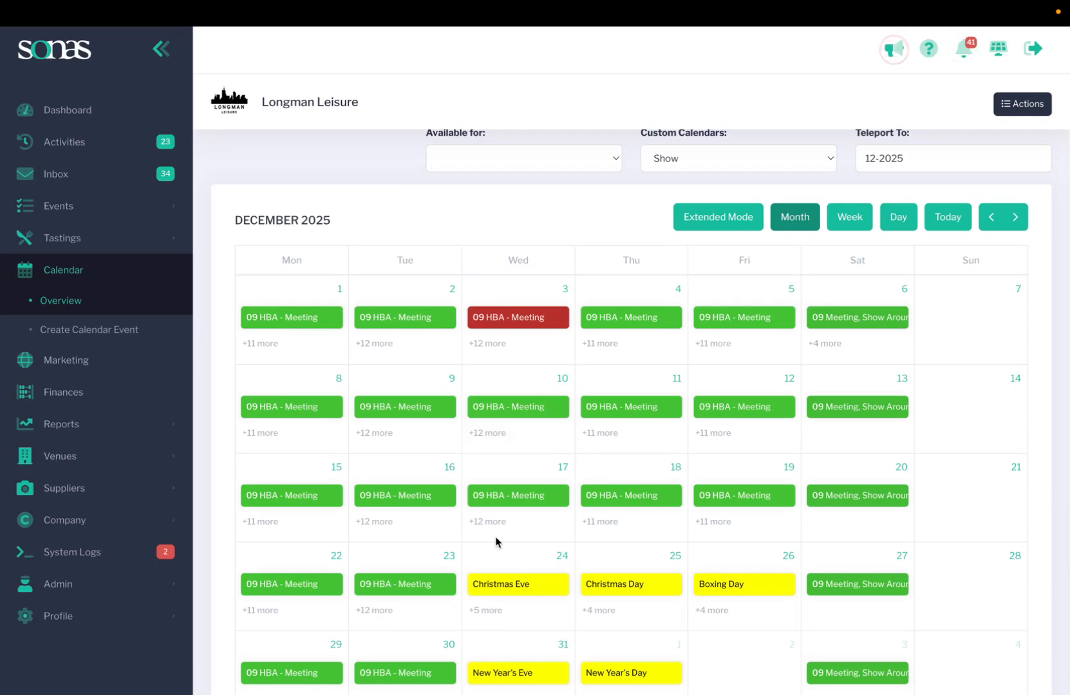
pyautogui.scroll(4, 497, 543)
pyautogui.click(531, 181)
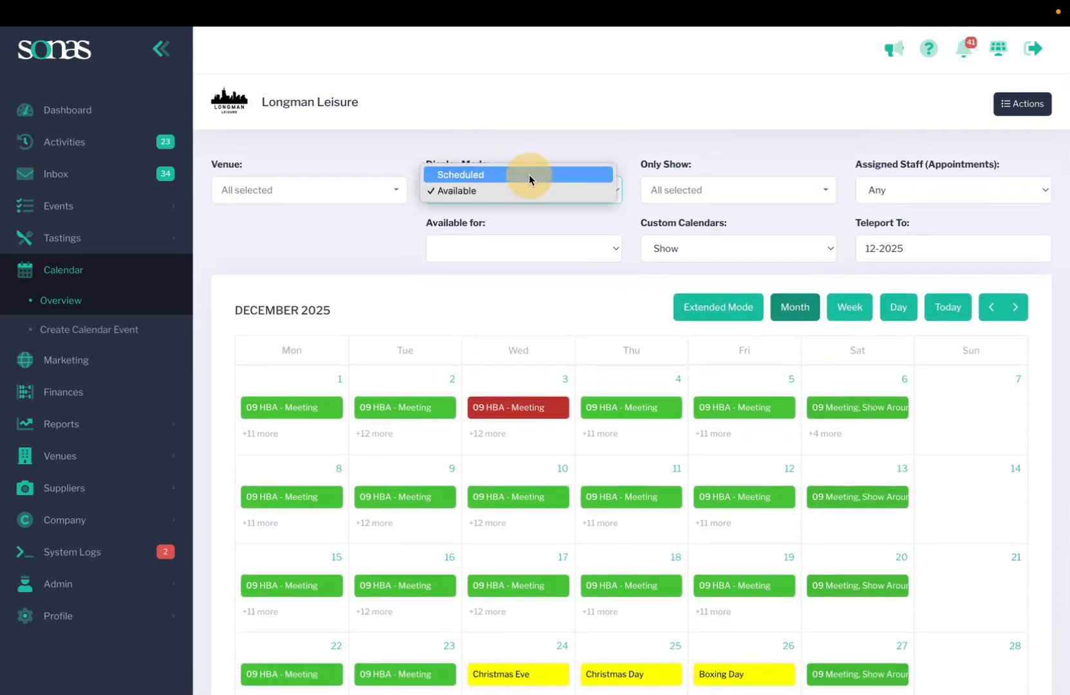
pyautogui.click(529, 176)
pyautogui.click(700, 193)
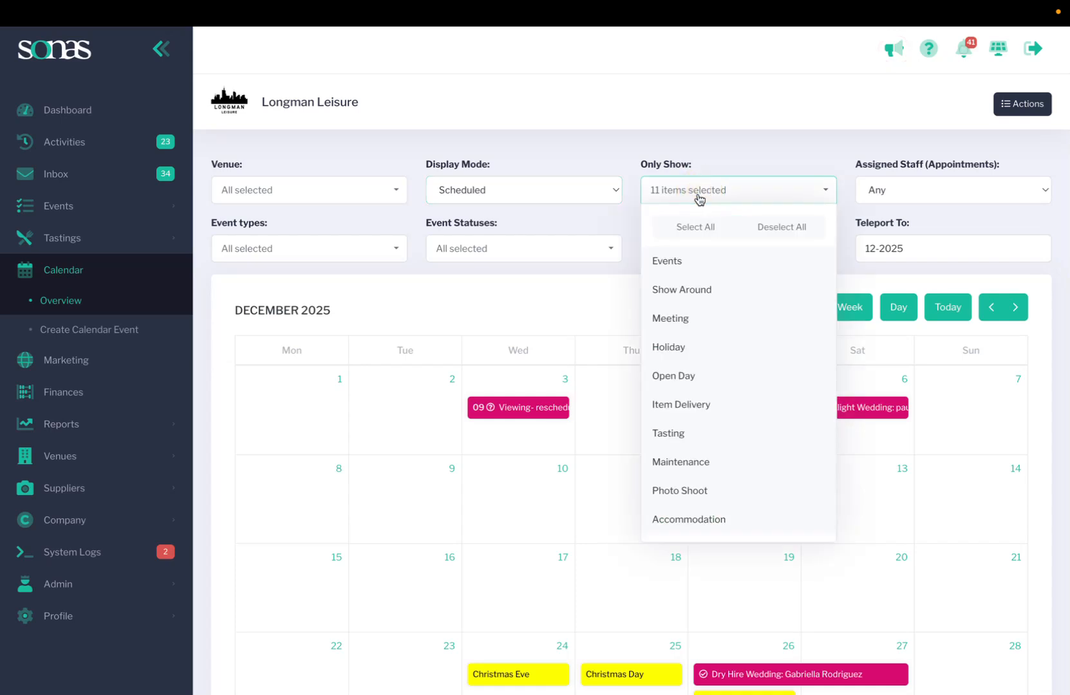
pyautogui.scroll(-2, 649, 467)
pyautogui.scroll(2, 649, 465)
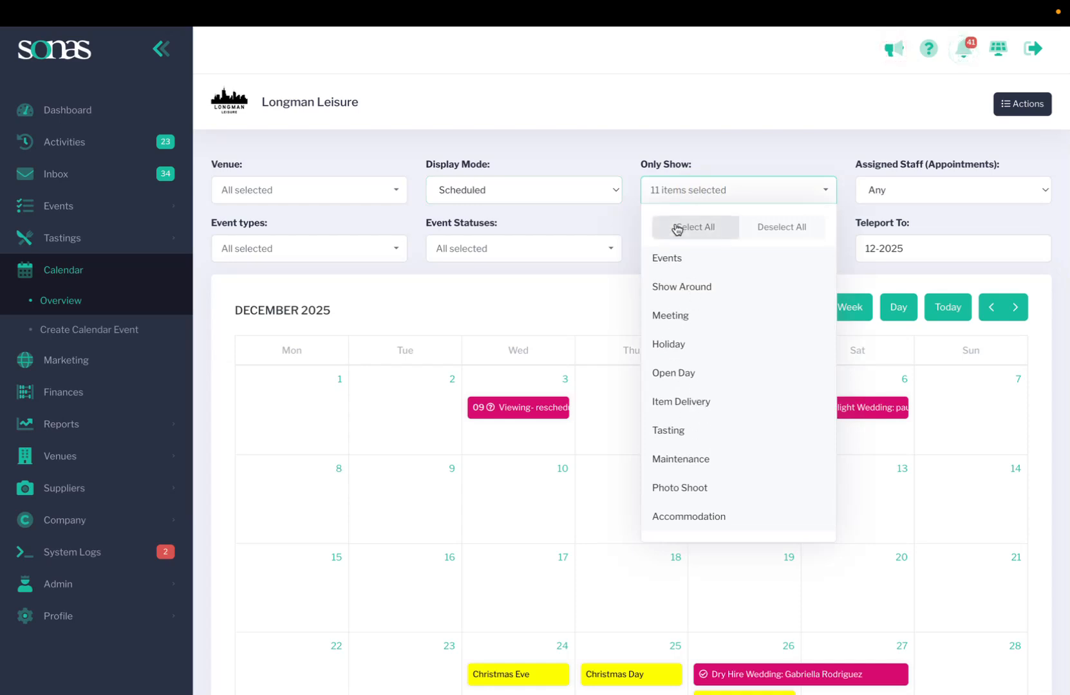
pyautogui.click(799, 165)
pyautogui.click(904, 202)
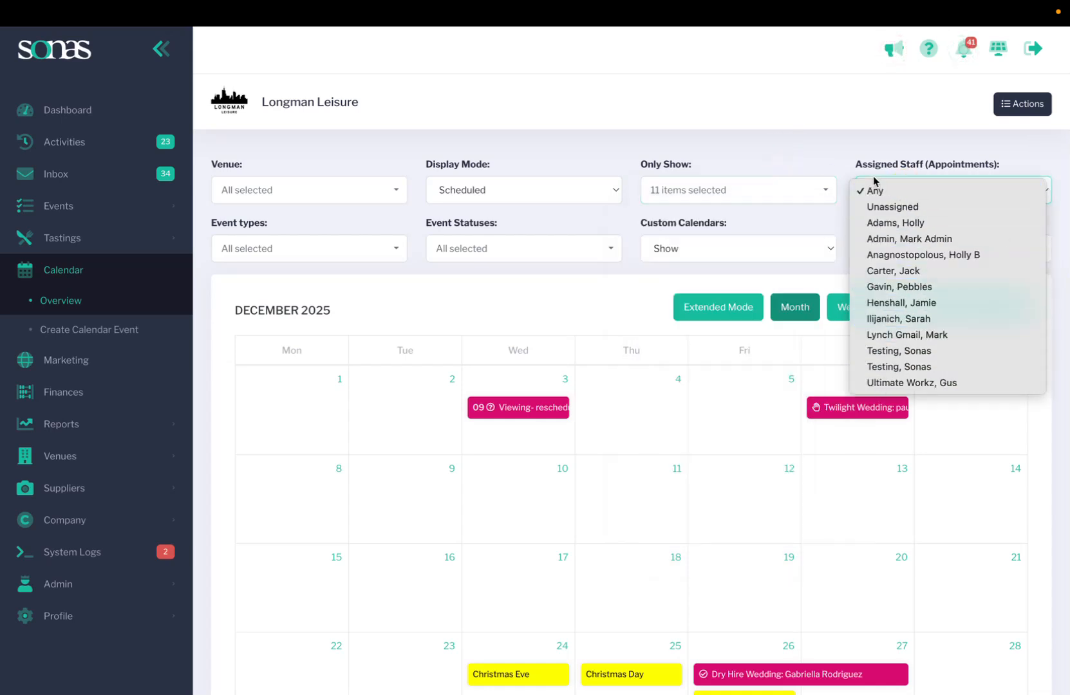
pyautogui.click(833, 153)
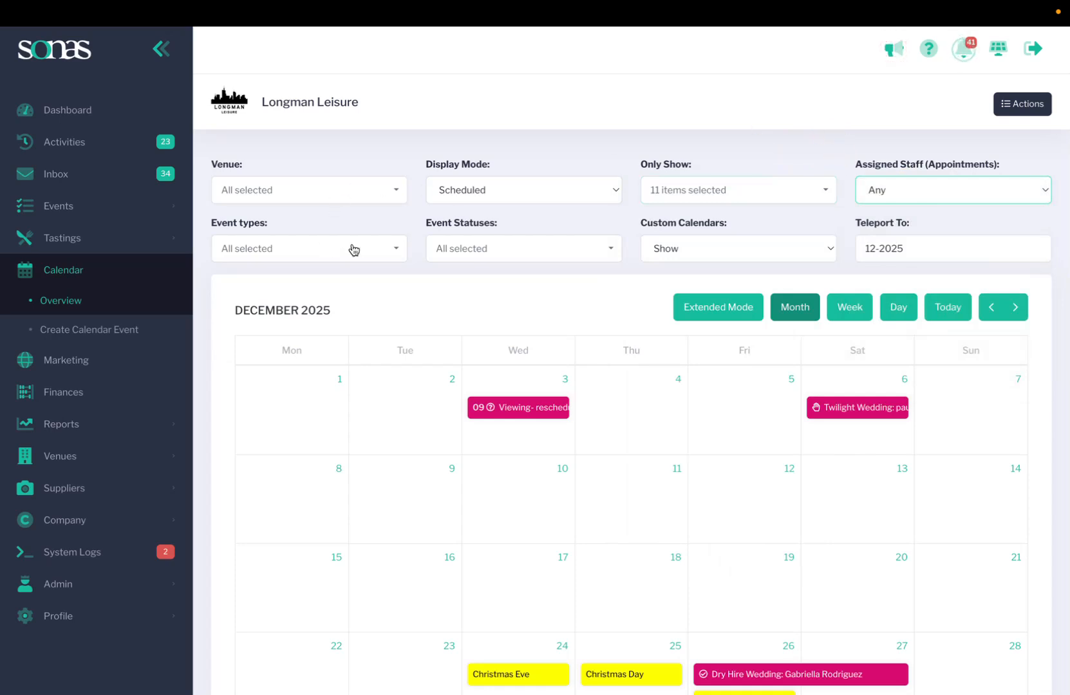
pyautogui.click(300, 250)
pyautogui.scroll(-5, 293, 473)
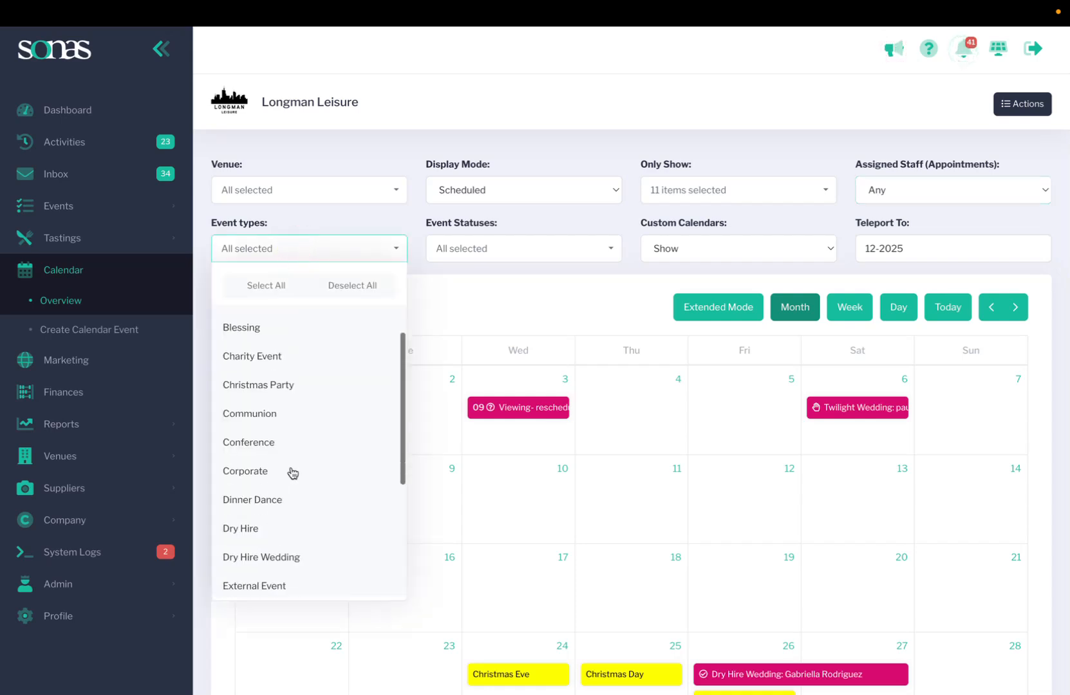
pyautogui.scroll(5, 293, 473)
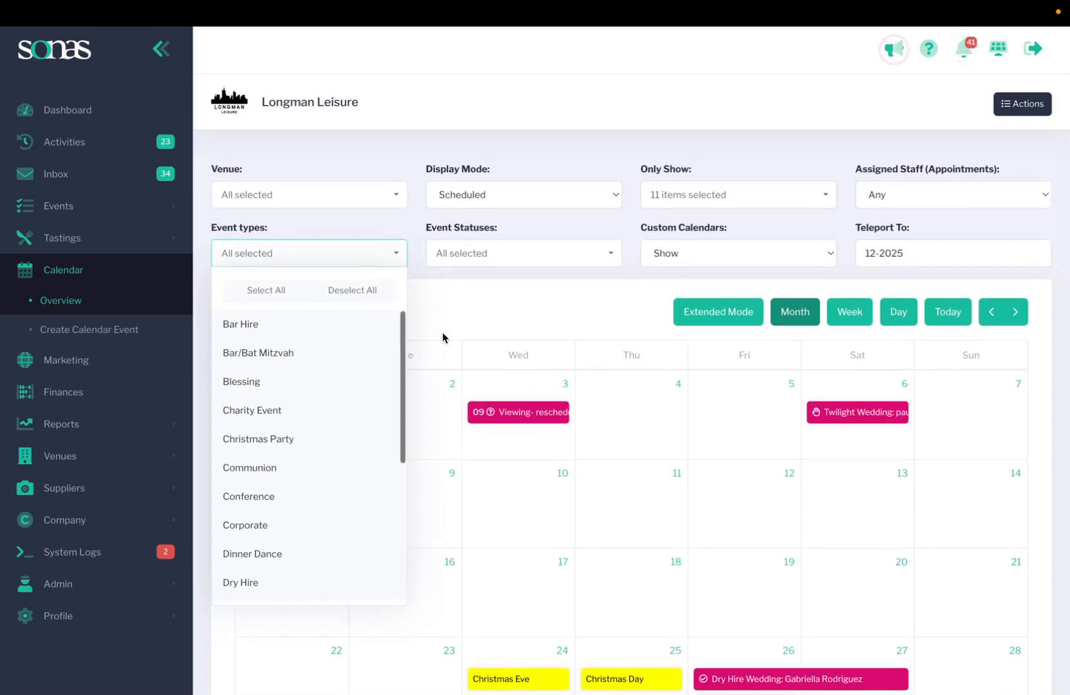
pyautogui.click(520, 250)
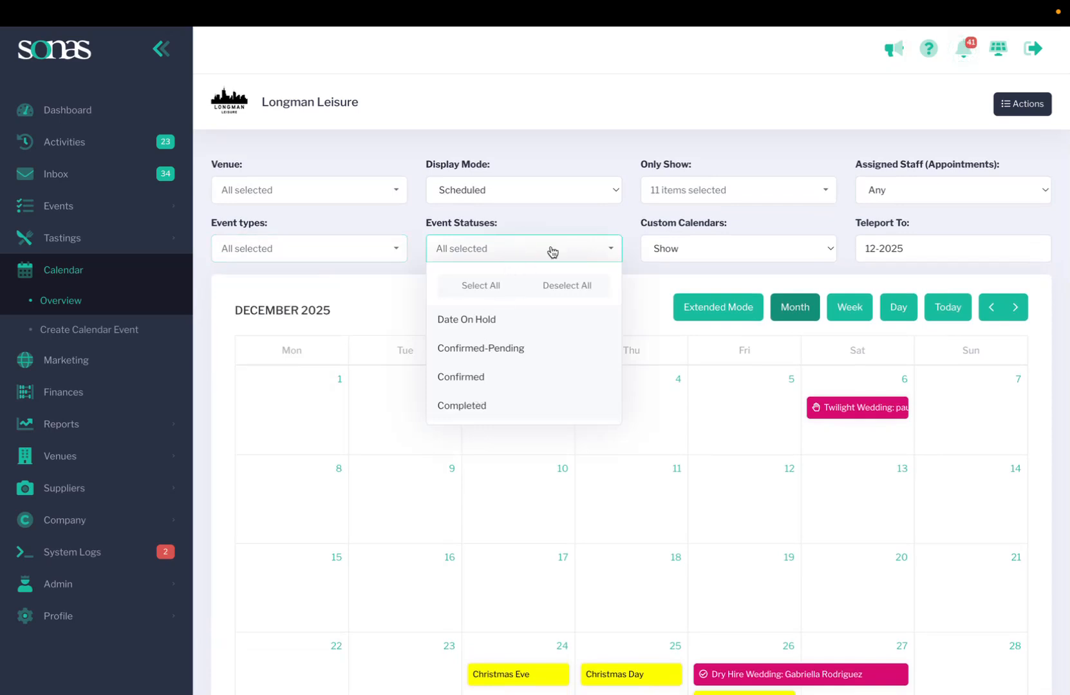
pyautogui.click(607, 221)
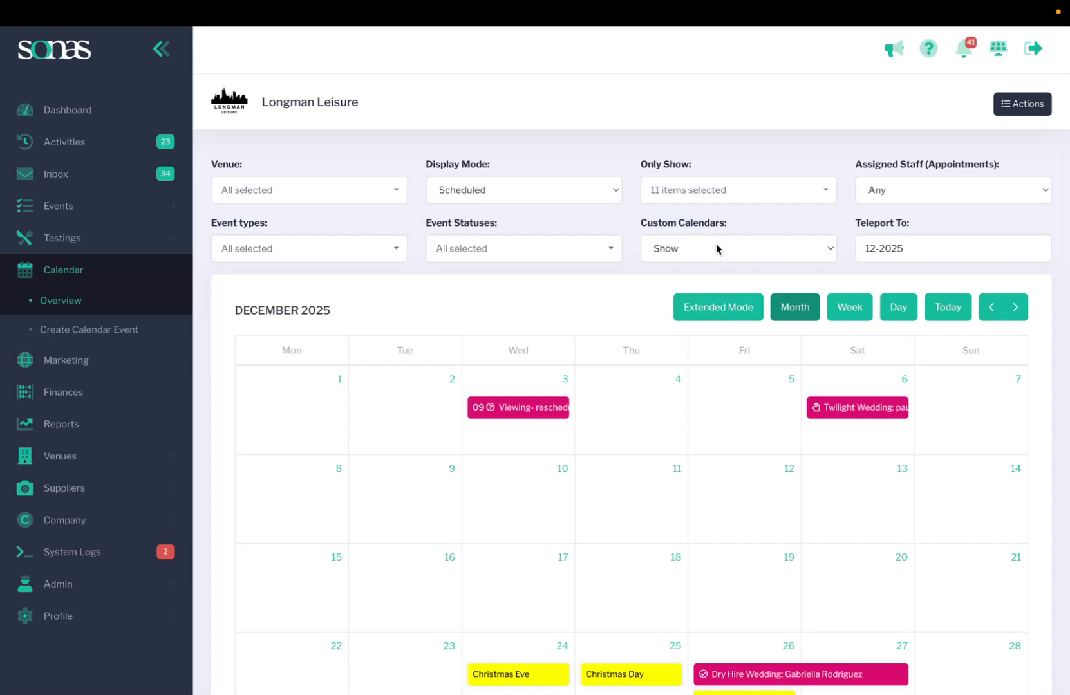
# Step: Open Company > Calendars to review the UK Holidays calendar (black text on #ffff00)
pyautogui.click(65, 522)
pyautogui.scroll(-4, 65, 526)
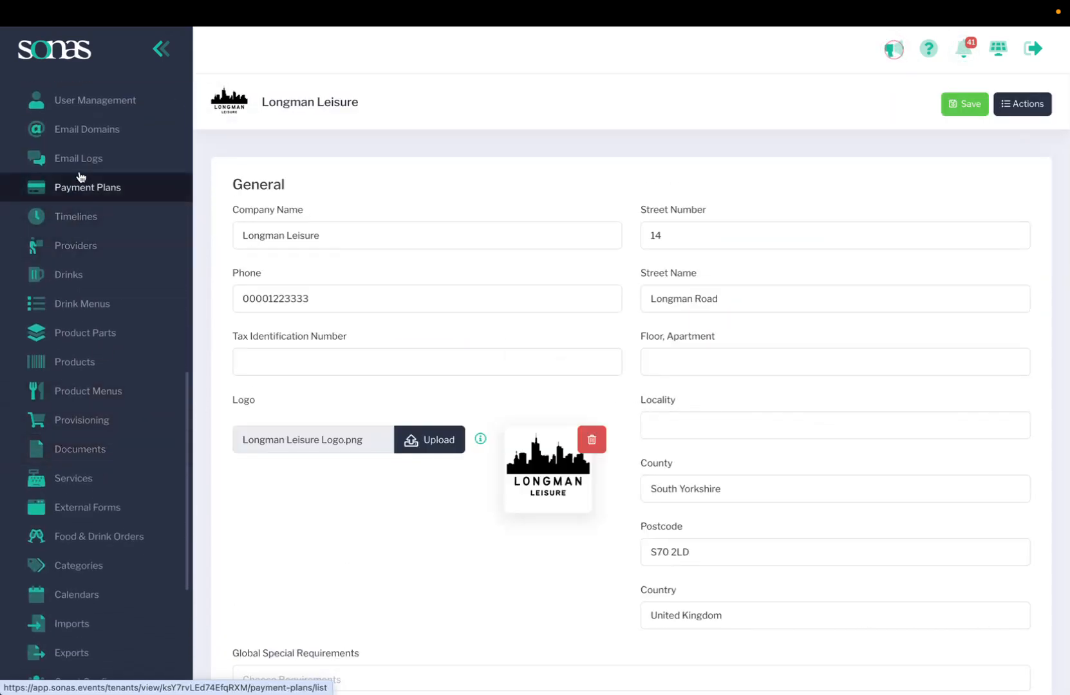
pyautogui.scroll(-2, 86, 484)
pyautogui.click(80, 561)
pyautogui.scroll(-2, 86, 559)
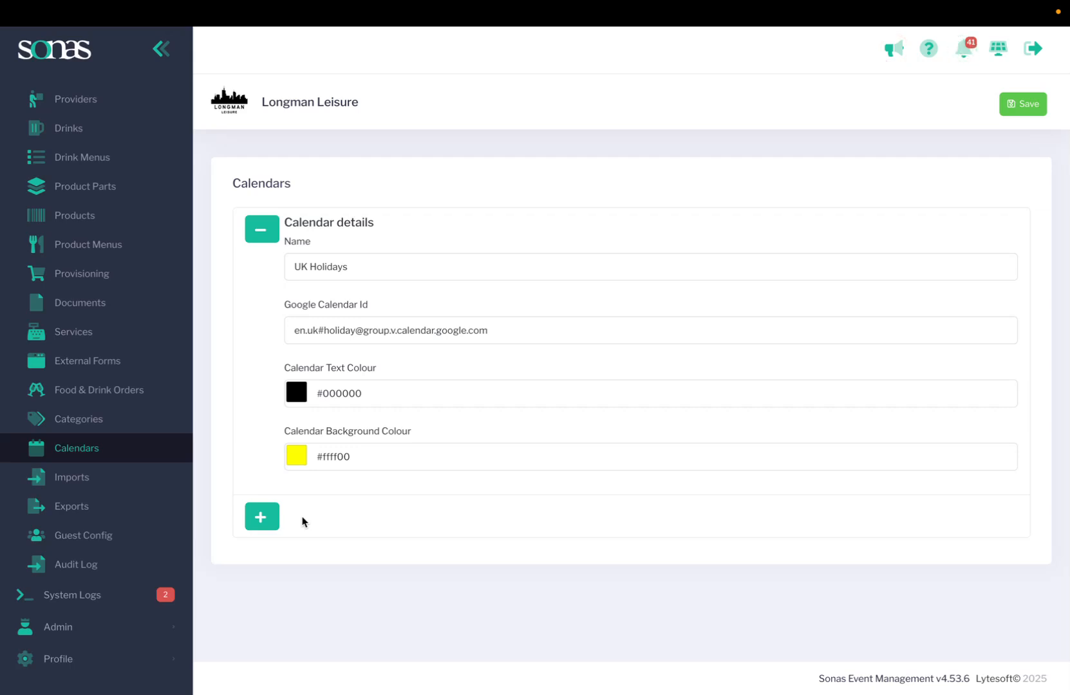
pyautogui.scroll(7, 103, 261)
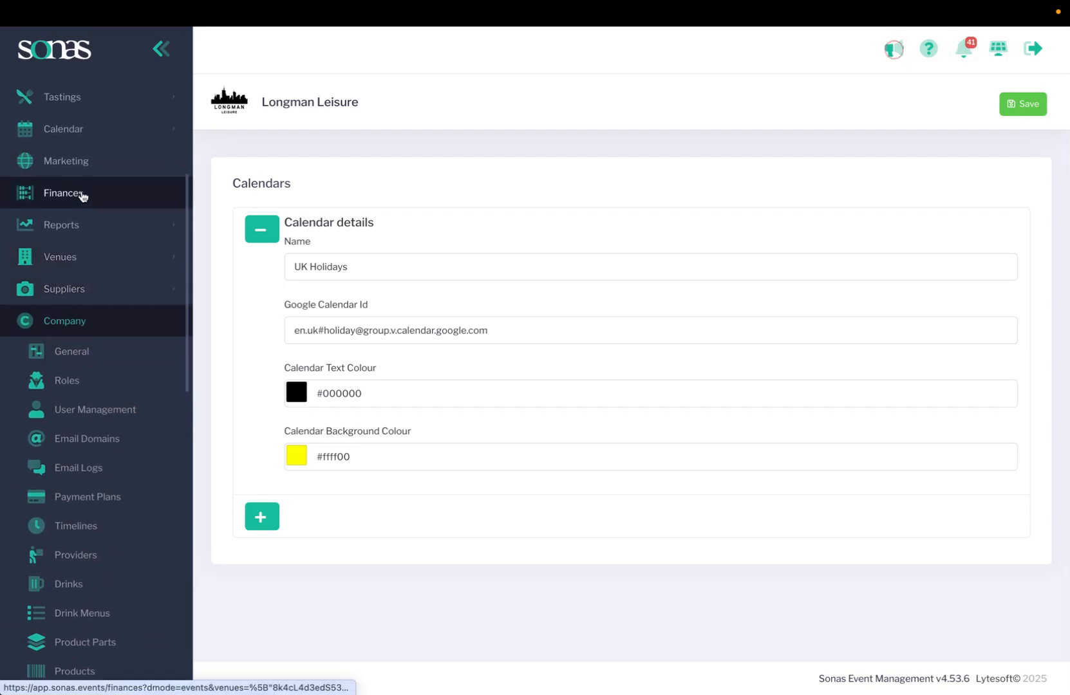
pyautogui.scroll(1, 83, 181)
# Step: Back on the calendar, hide the custom calendars, then set them to Show again
pyautogui.click(83, 164)
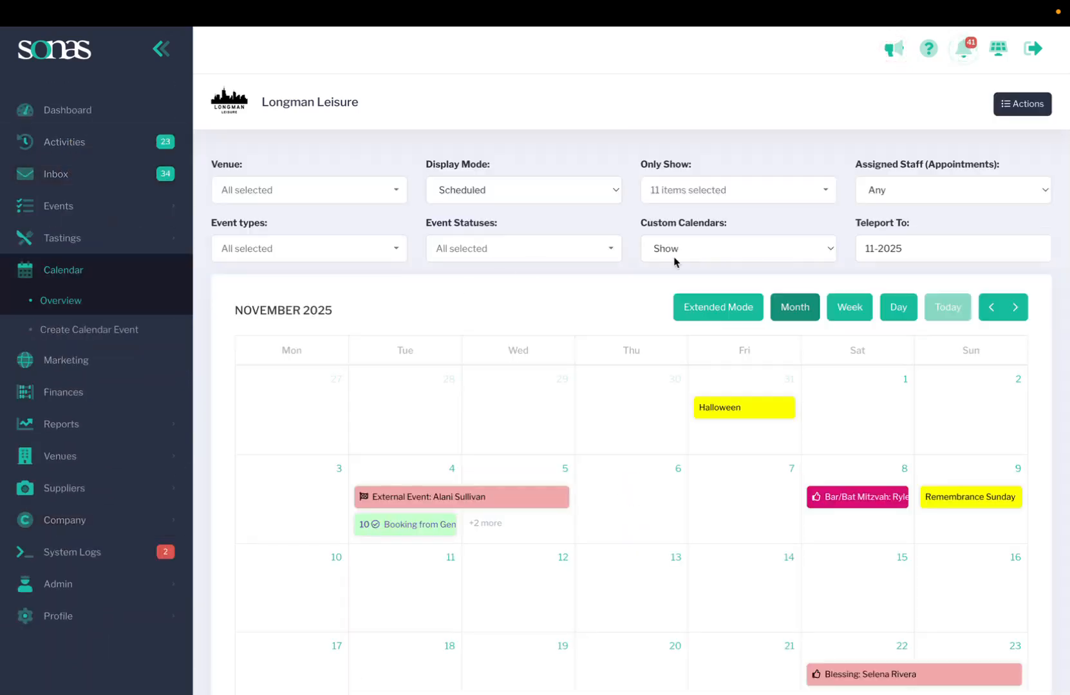
pyautogui.click(707, 251)
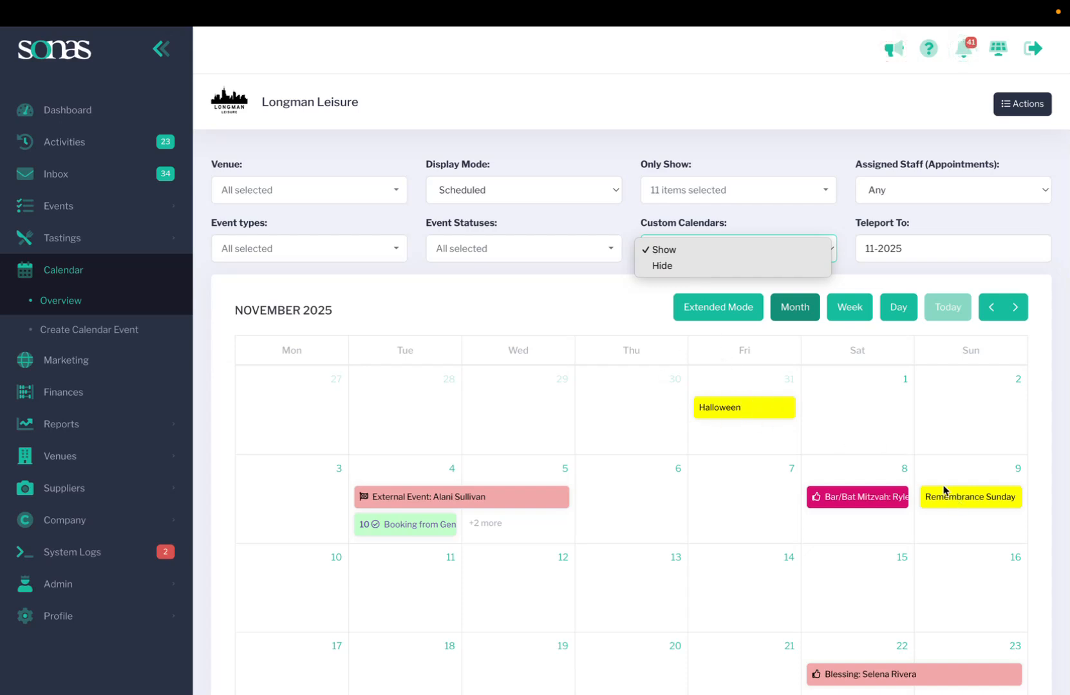
pyautogui.click(662, 267)
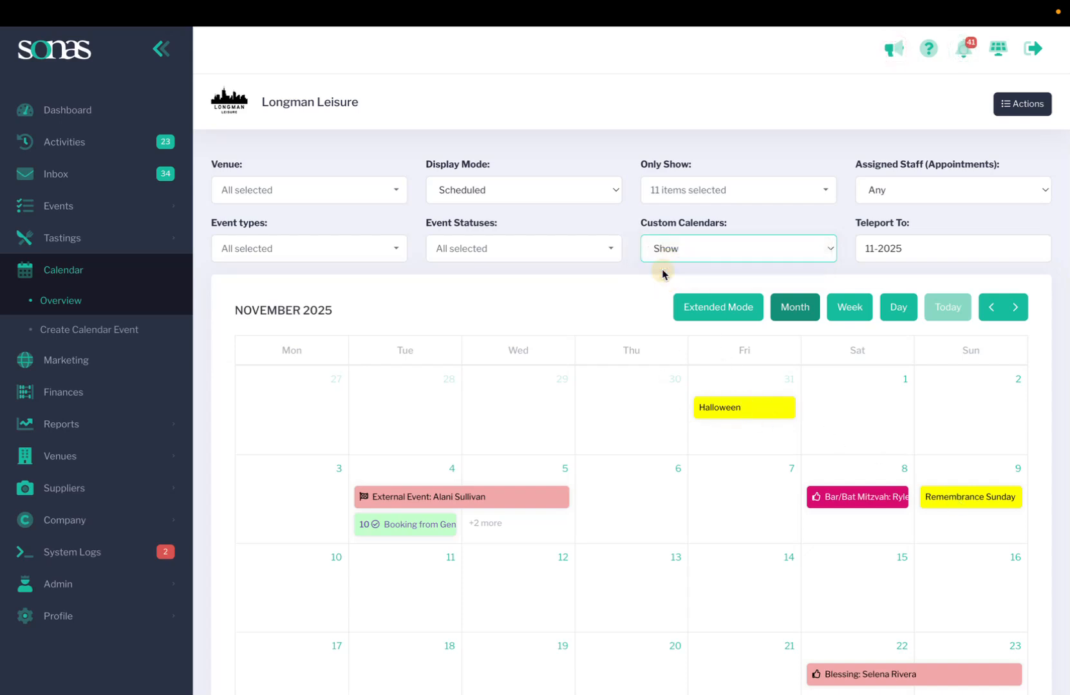
pyautogui.click(740, 243)
pyautogui.click(734, 235)
# Step: Open the Event Statuses filter, then open and dismiss the Teleport To year picker
pyautogui.click(615, 257)
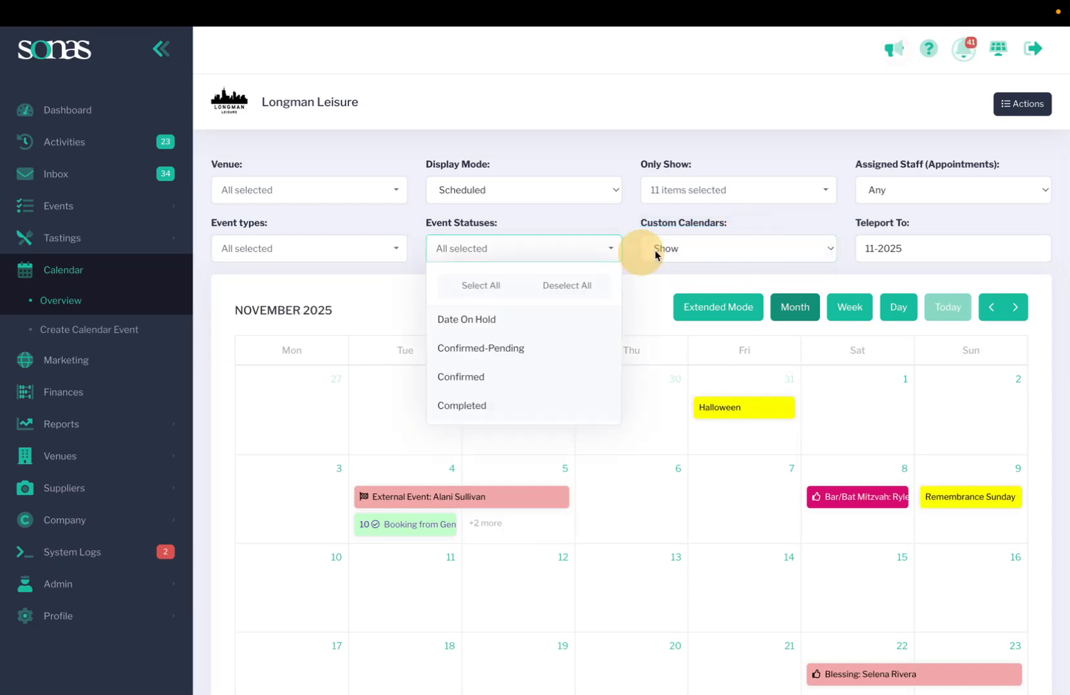
pyautogui.click(951, 247)
pyautogui.click(955, 222)
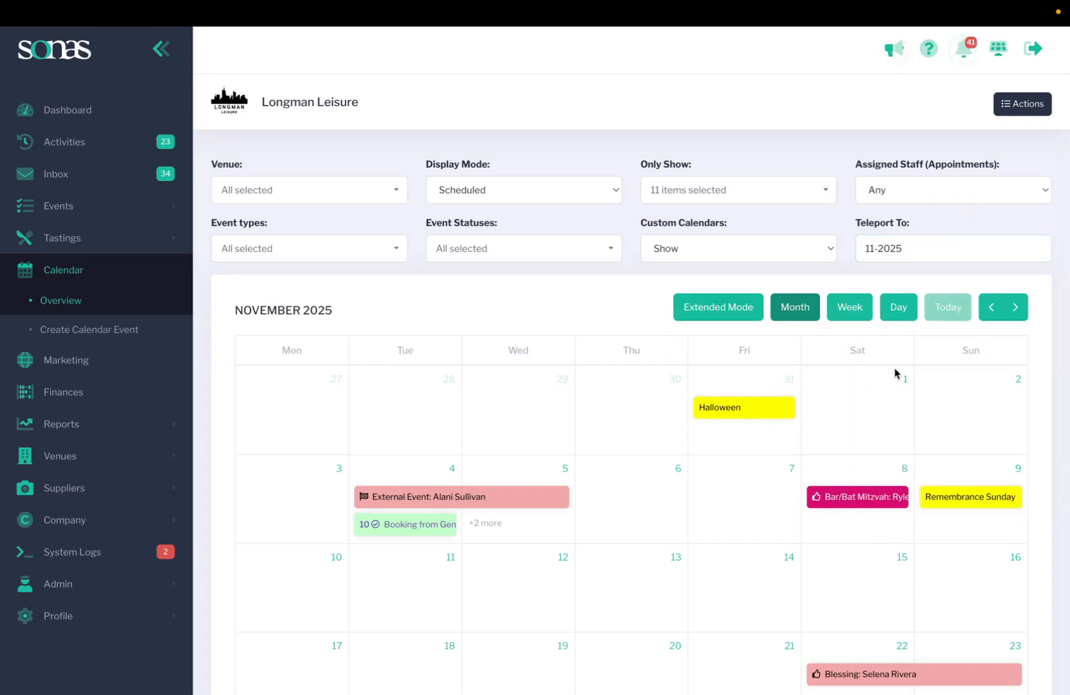
pyautogui.click(717, 309)
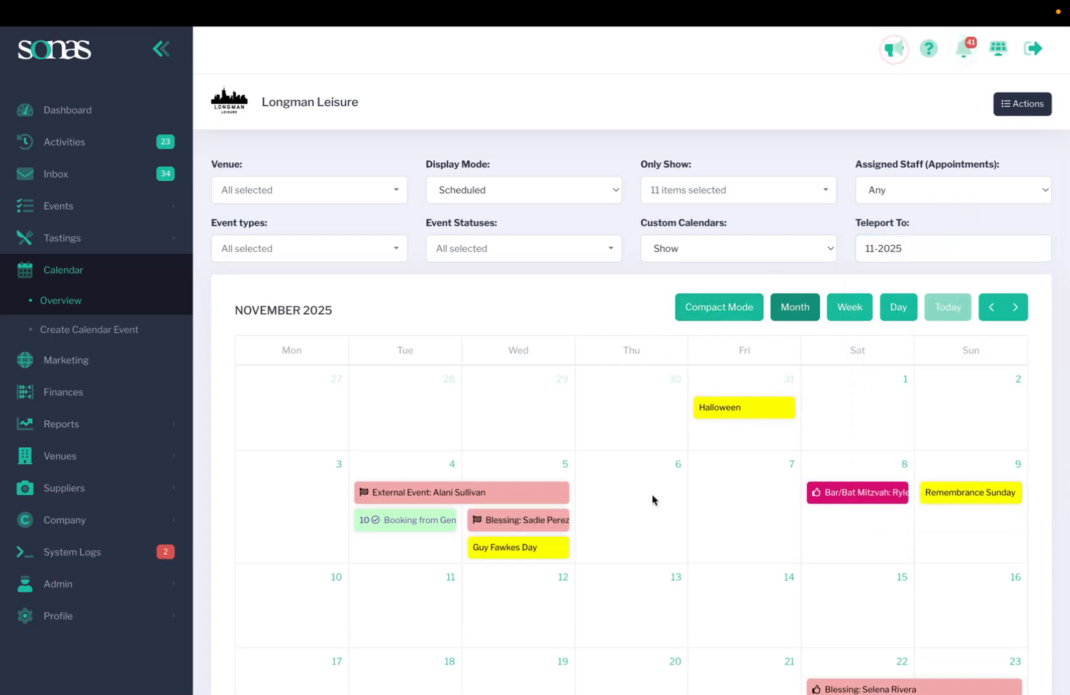
pyautogui.scroll(-2, 654, 499)
pyautogui.scroll(-4, 531, 504)
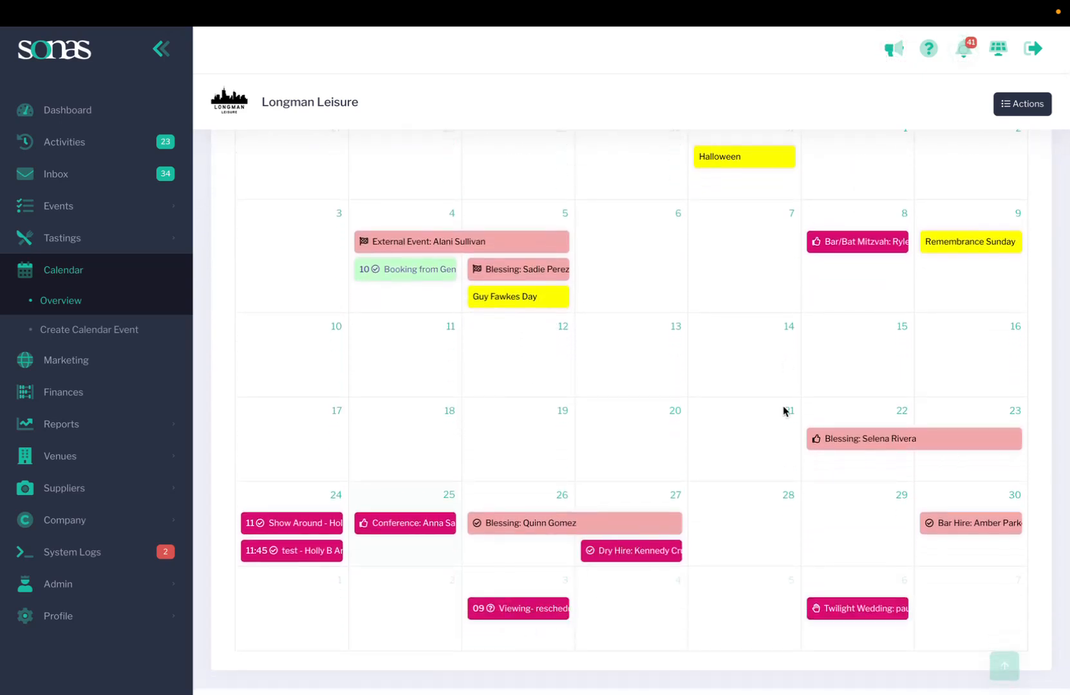
pyautogui.scroll(5, 776, 388)
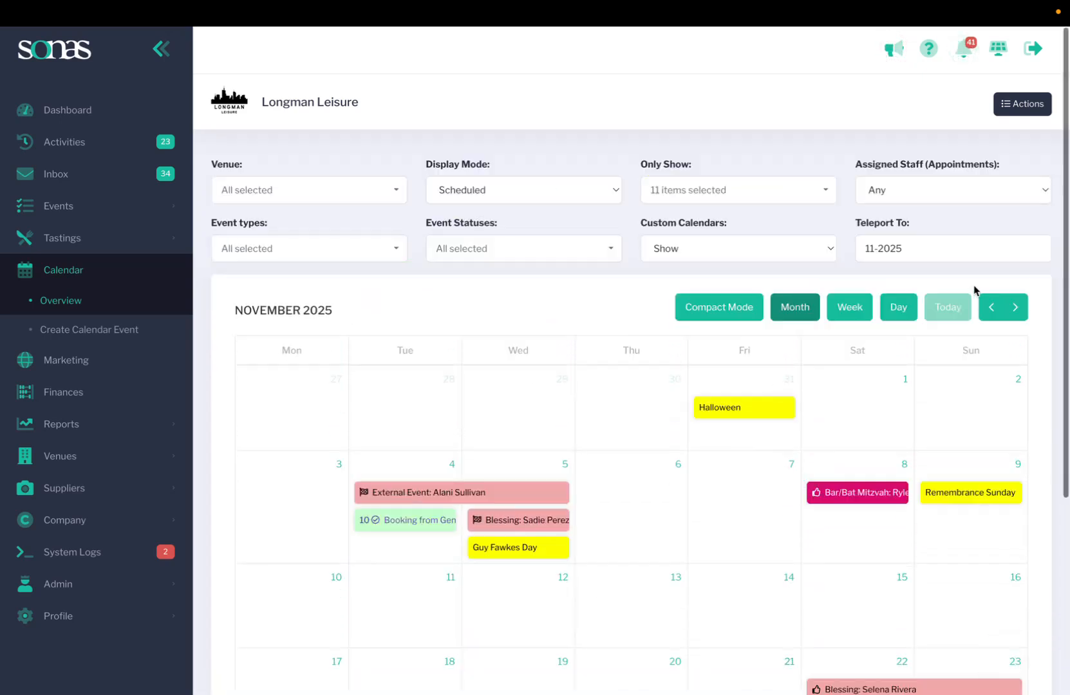
pyautogui.click(717, 309)
pyautogui.scroll(-1, 612, 484)
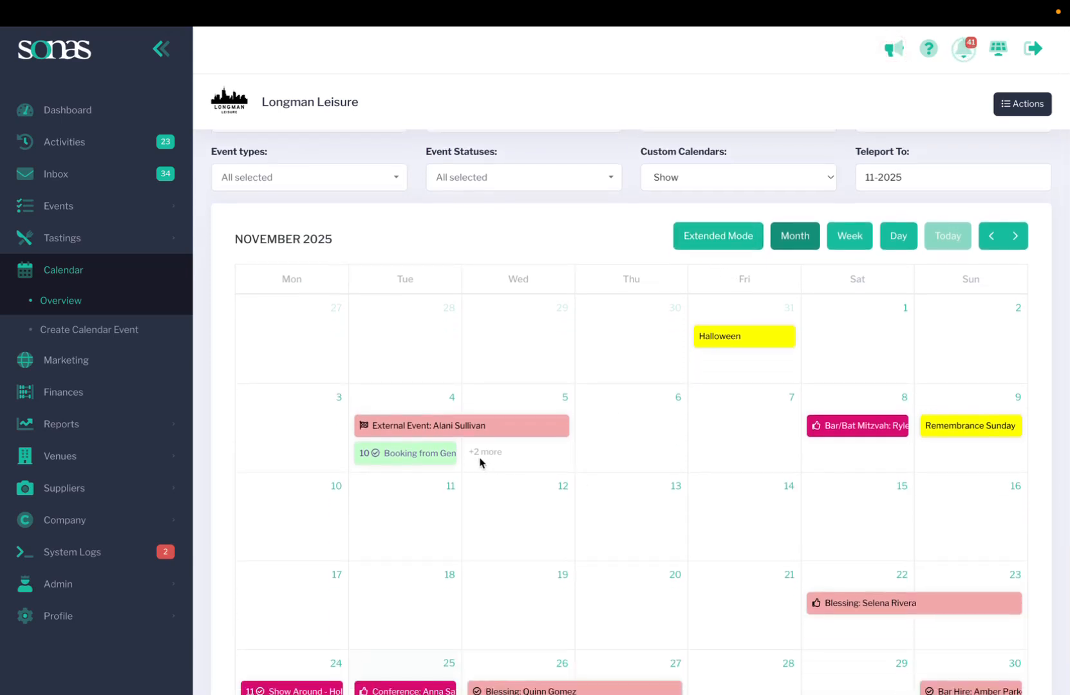
pyautogui.click(712, 240)
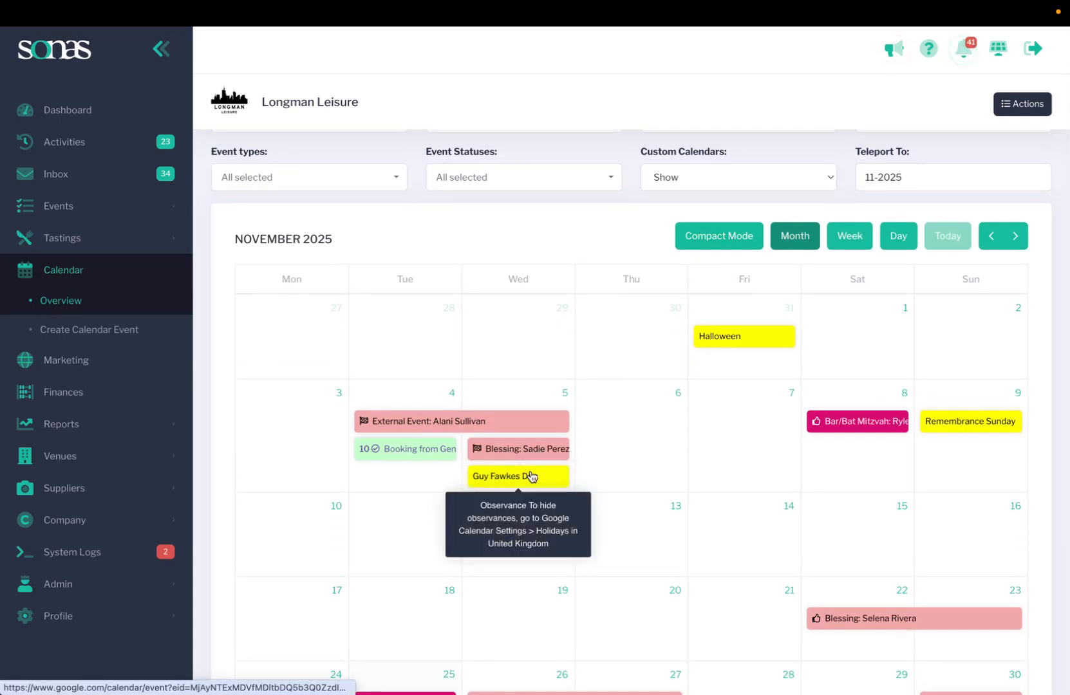
pyautogui.click(851, 237)
pyautogui.scroll(3, 704, 555)
pyautogui.scroll(-7, 705, 555)
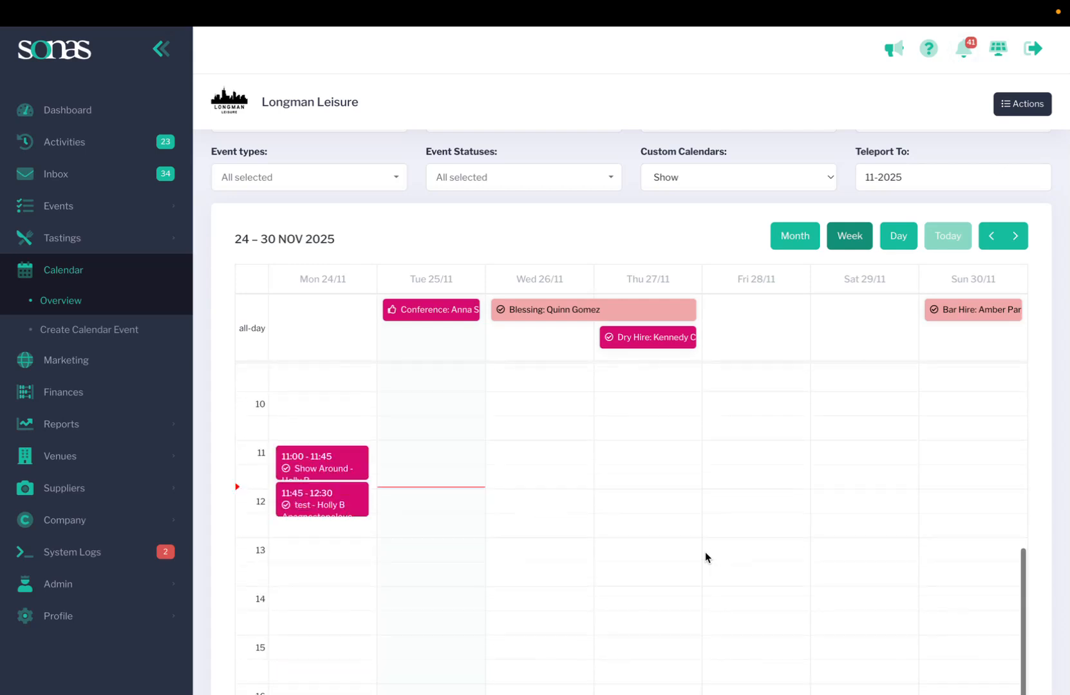
pyautogui.scroll(10, 704, 555)
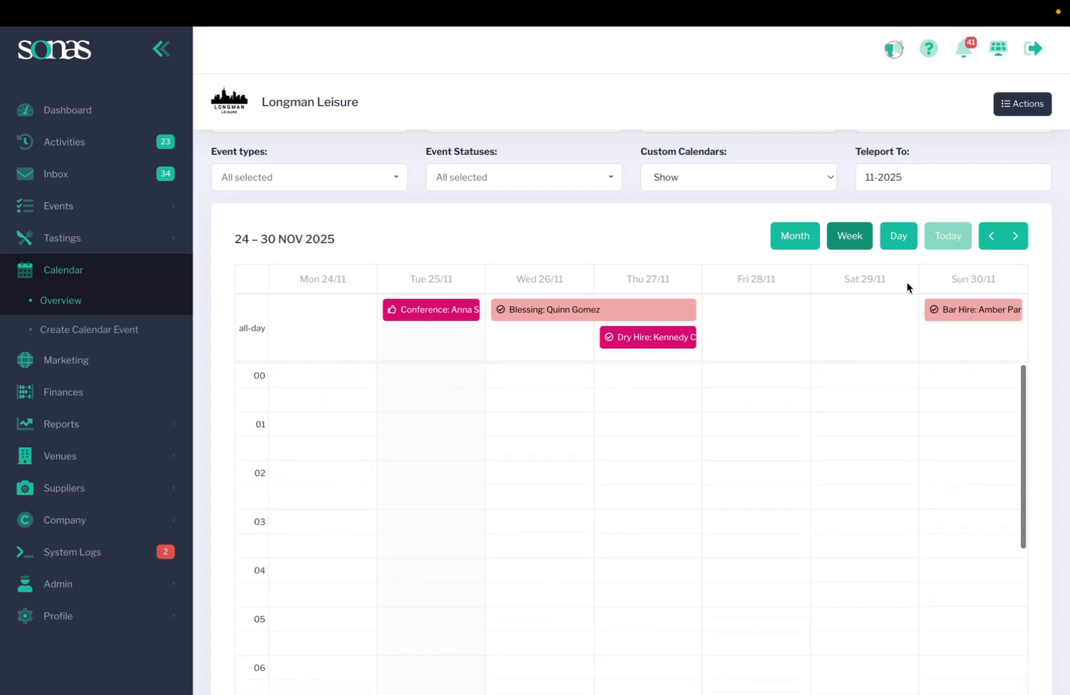
pyautogui.click(899, 236)
pyautogui.scroll(-5, 644, 484)
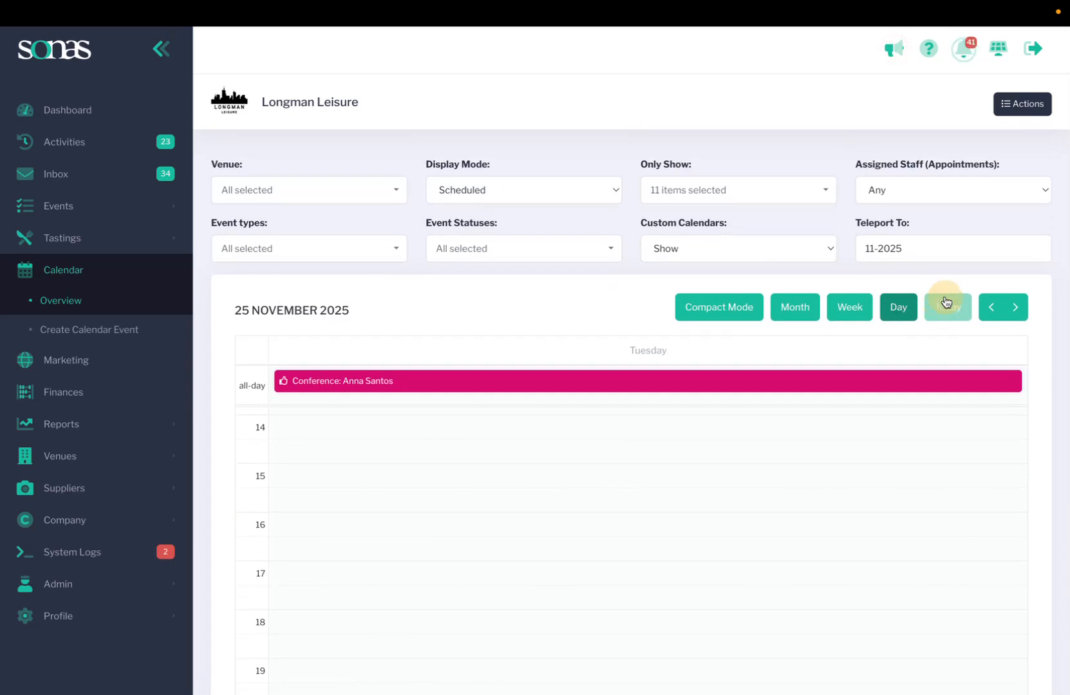
pyautogui.click(689, 315)
pyautogui.click(789, 311)
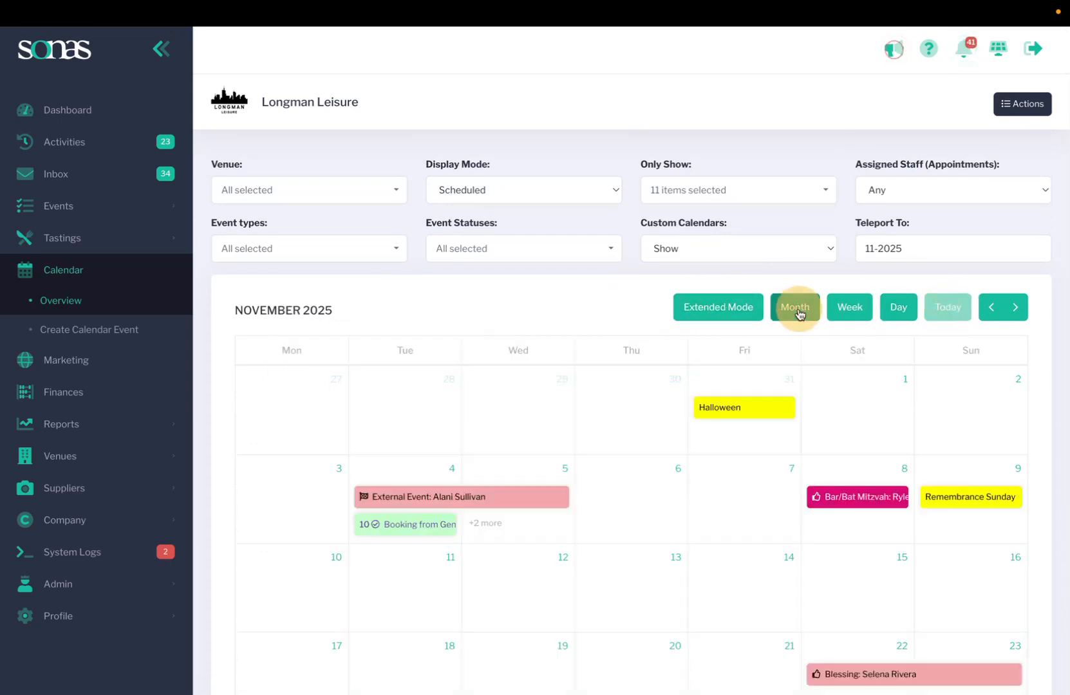
# Step: Teleport the calendar to January 2027, then return to the current month with Today
pyautogui.click(888, 246)
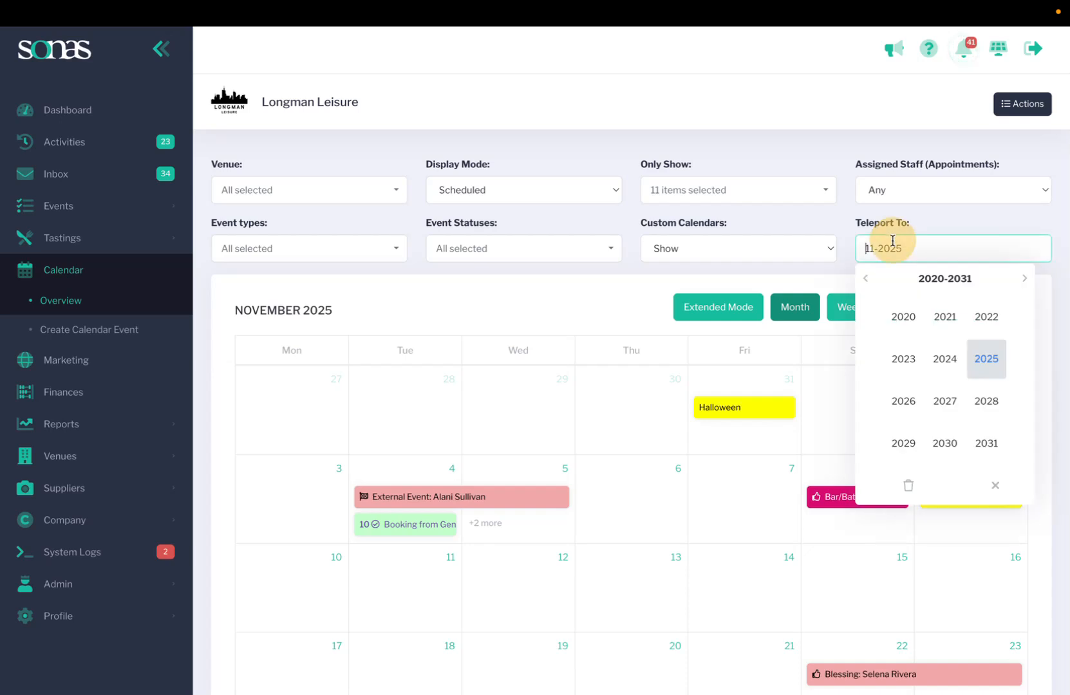
pyautogui.click(948, 401)
pyautogui.click(903, 318)
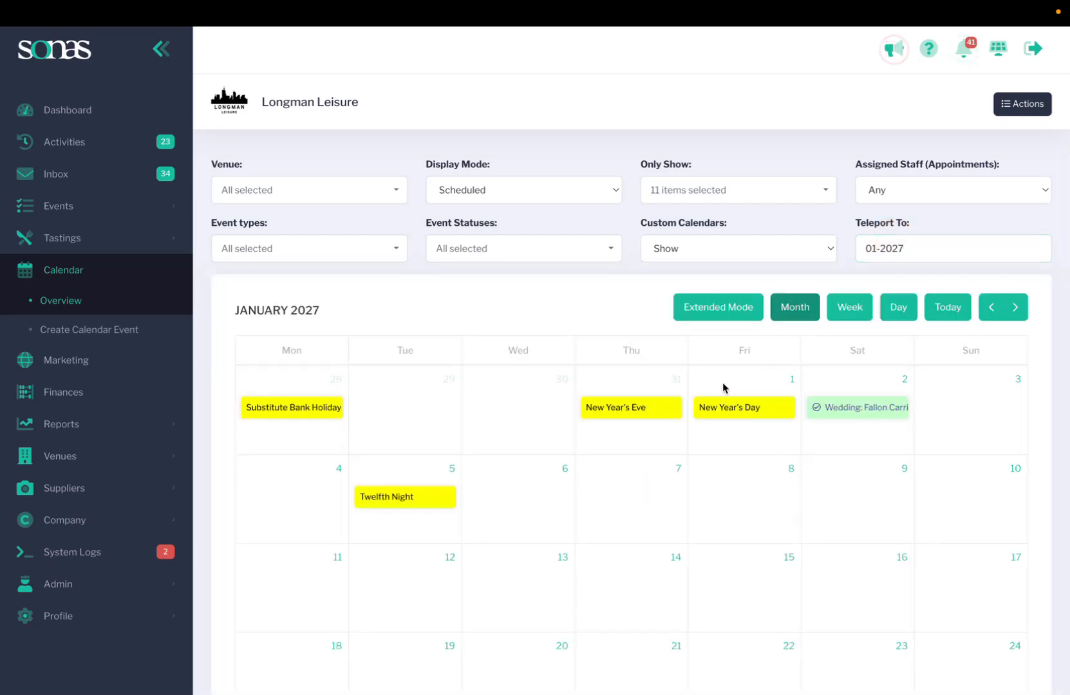
pyautogui.click(940, 309)
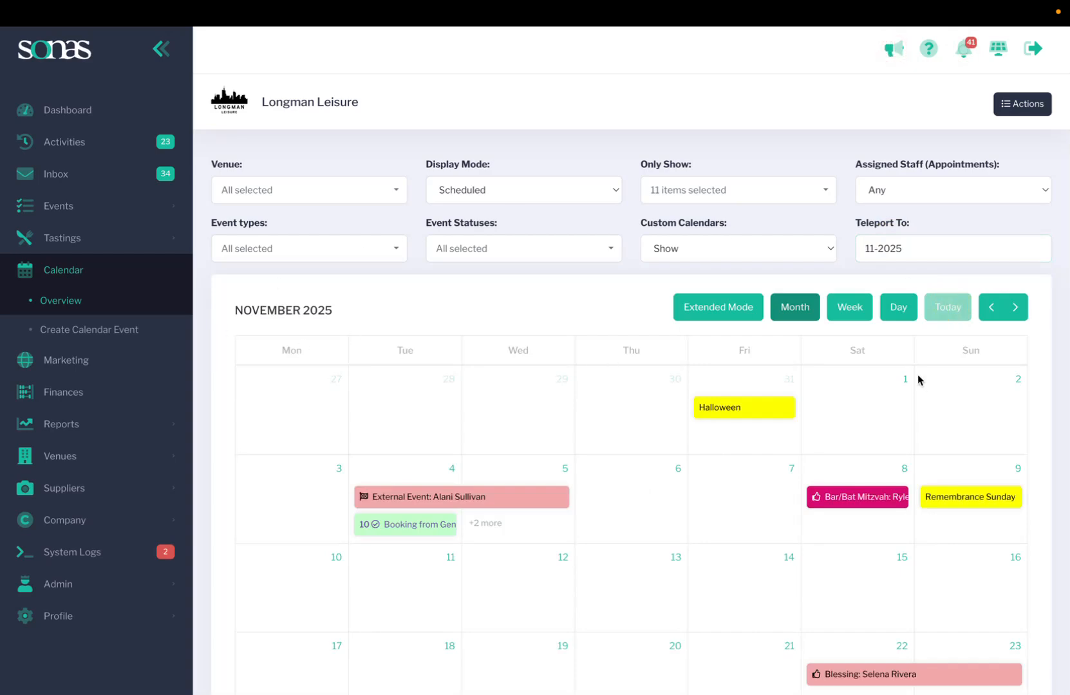
# Step: Step forward to January 2026 and view the Christmas Party booking's details
pyautogui.scroll(-2, 618, 583)
pyautogui.scroll(-2, 598, 461)
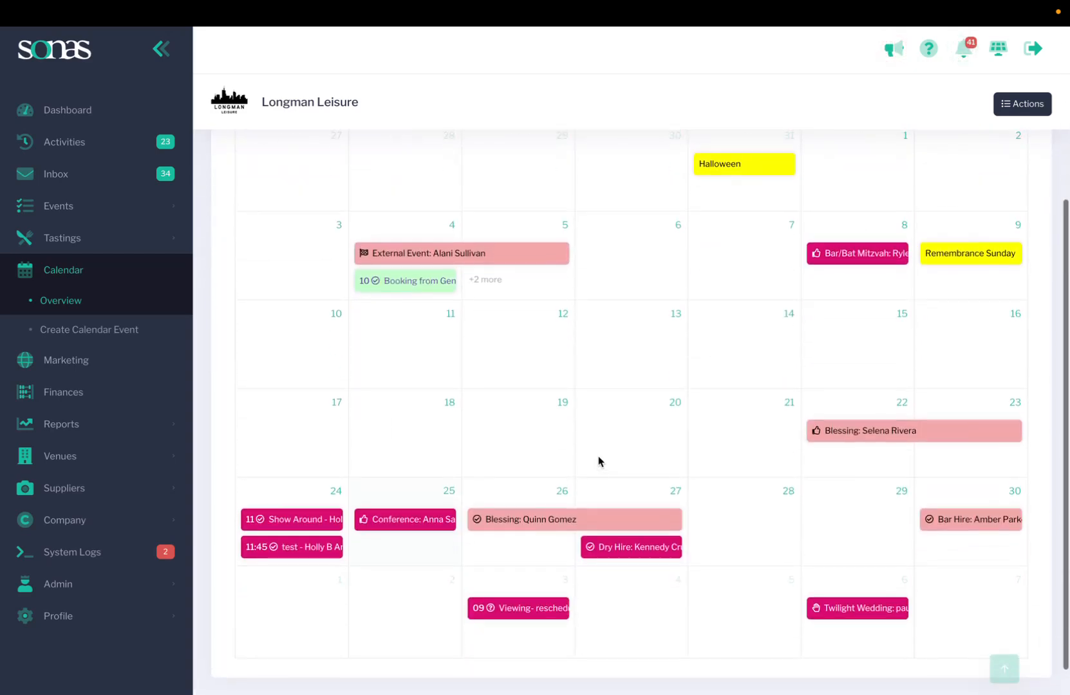
pyautogui.scroll(4, 599, 460)
pyautogui.click(1018, 311)
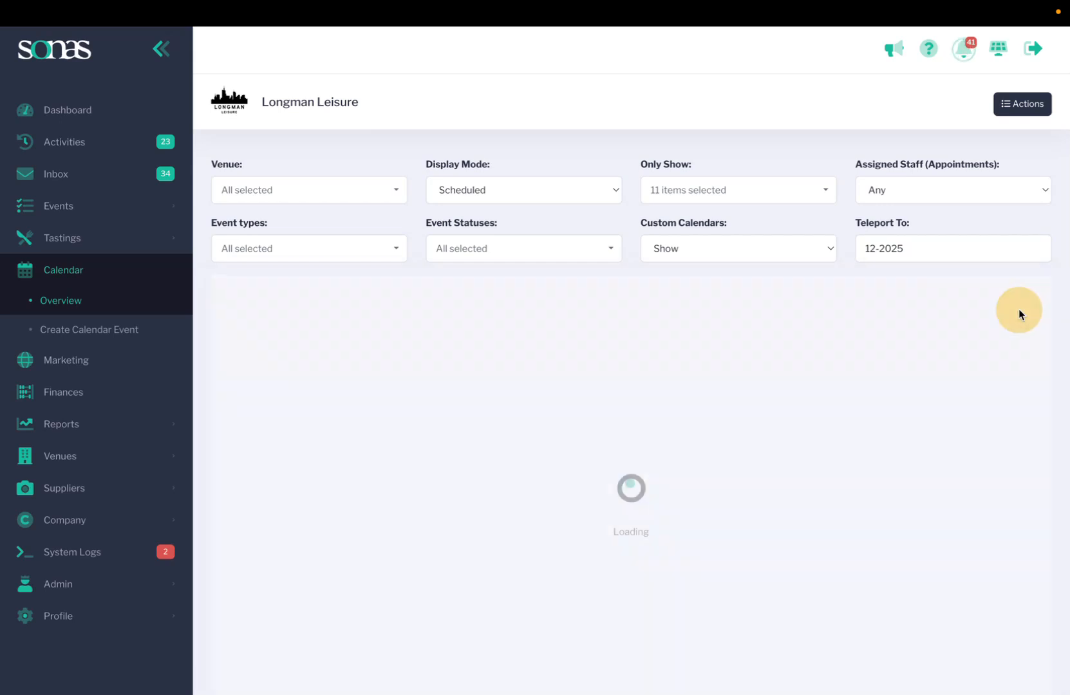
pyautogui.click(1016, 309)
pyautogui.click(1017, 311)
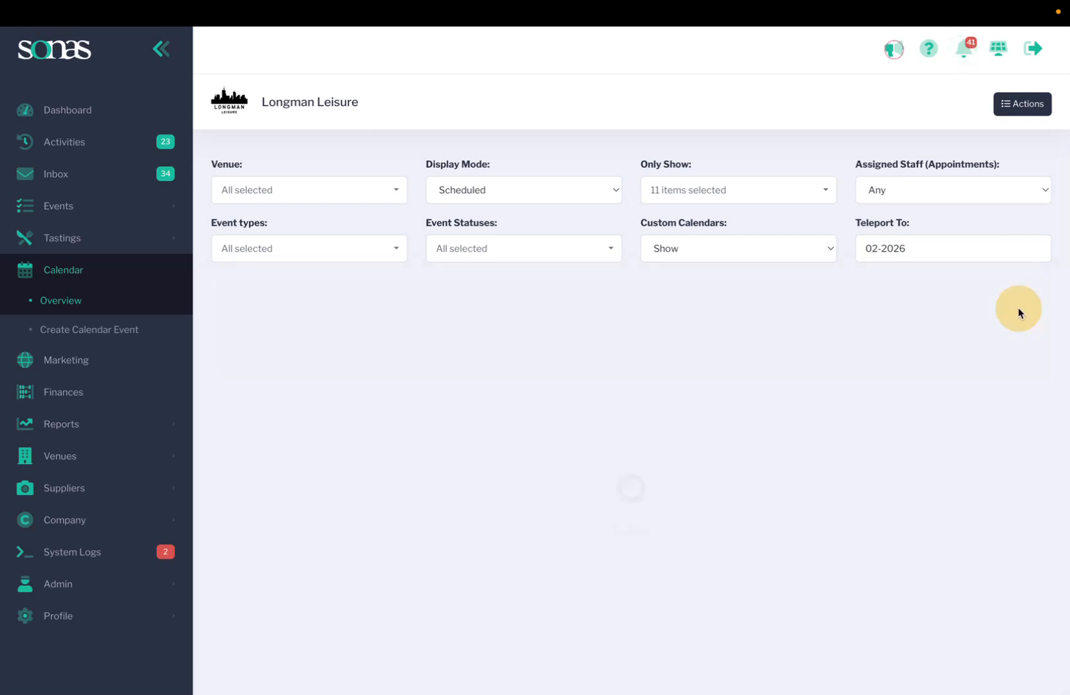
pyautogui.click(990, 306)
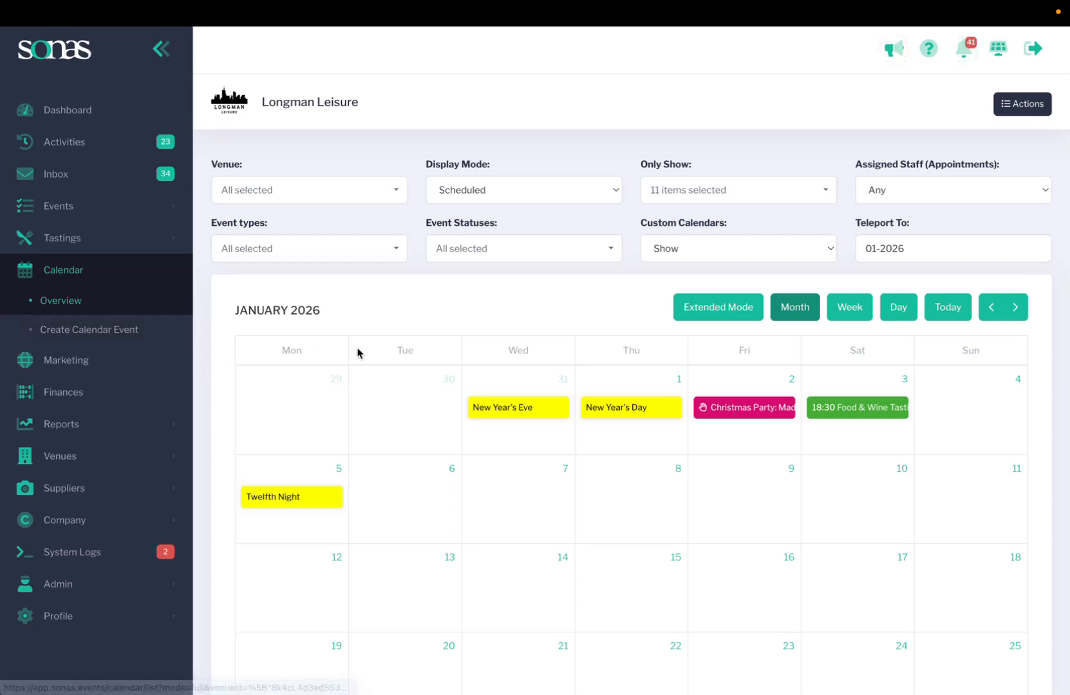
pyautogui.moveTo(744, 410)
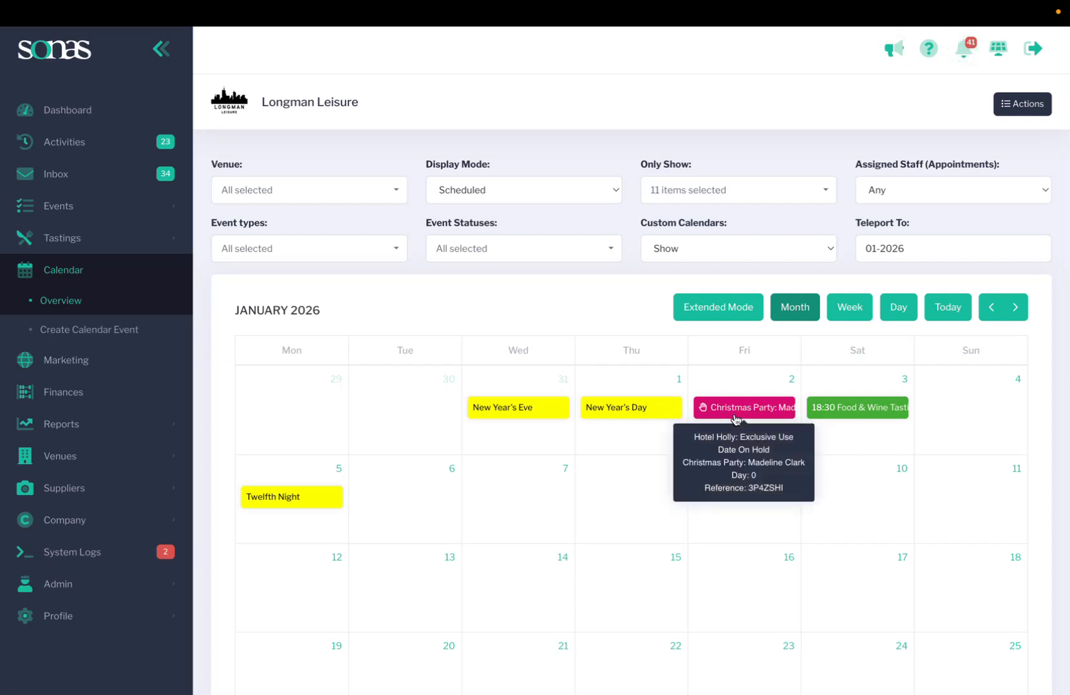
# Step: Go back two months to November 2025 and view the 27 November Dry Hire booking
pyautogui.click(990, 307)
pyautogui.click(989, 313)
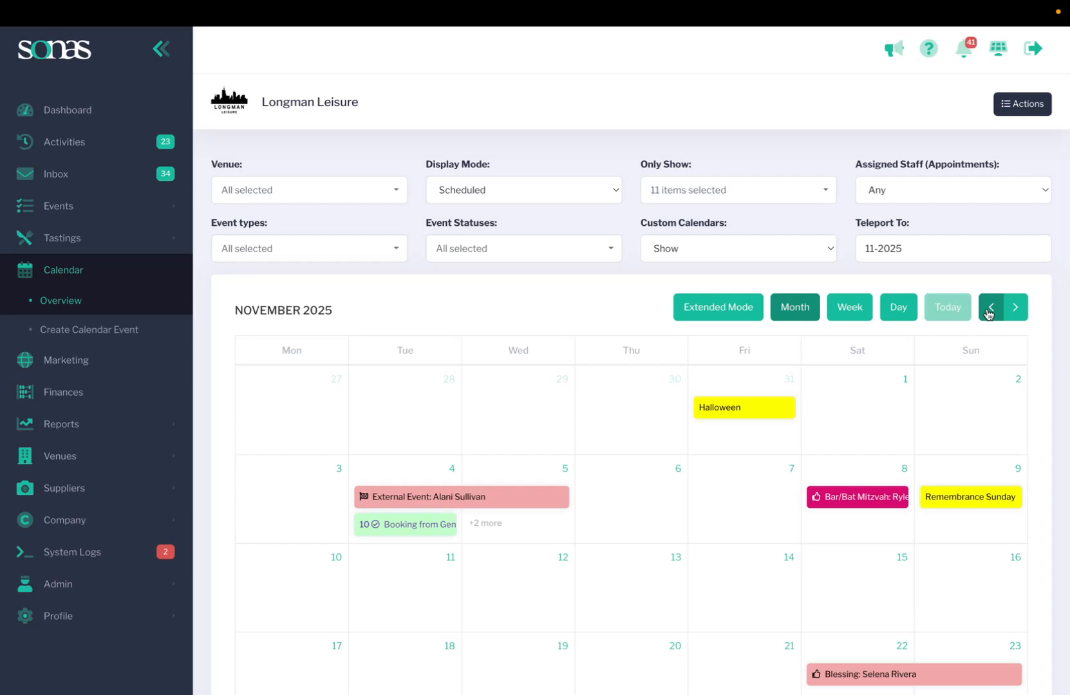
pyautogui.scroll(-4, 855, 475)
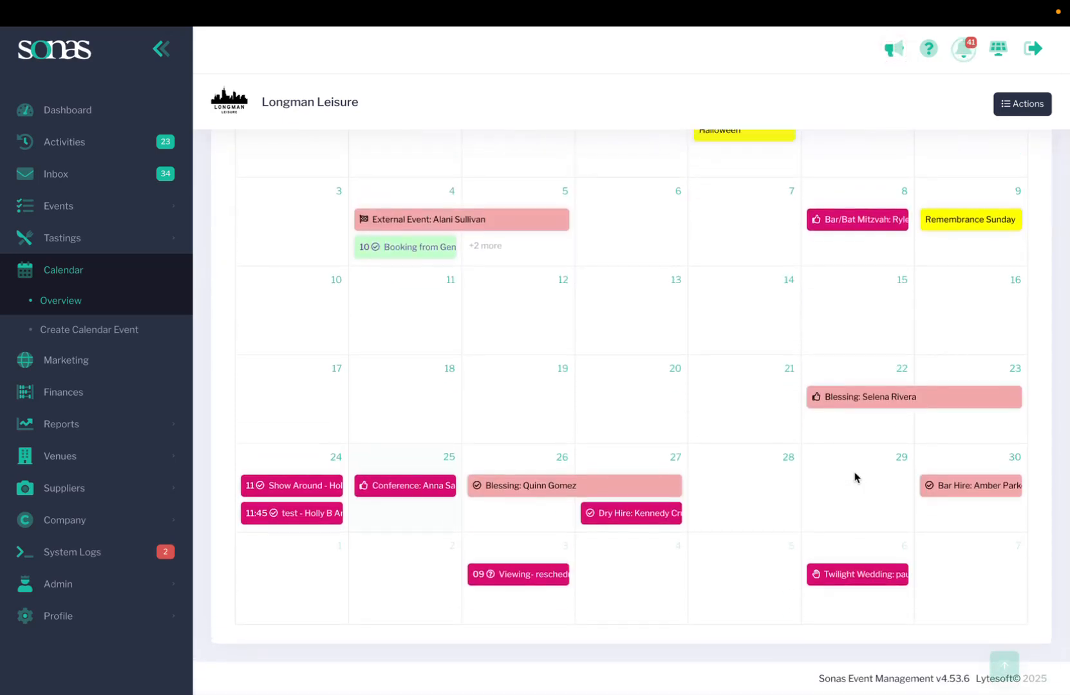
pyautogui.moveTo(628, 522)
# Step: Export the Hotel Holly public calendar from Actions, then cancel the subscription URL dialog
pyautogui.click(1025, 107)
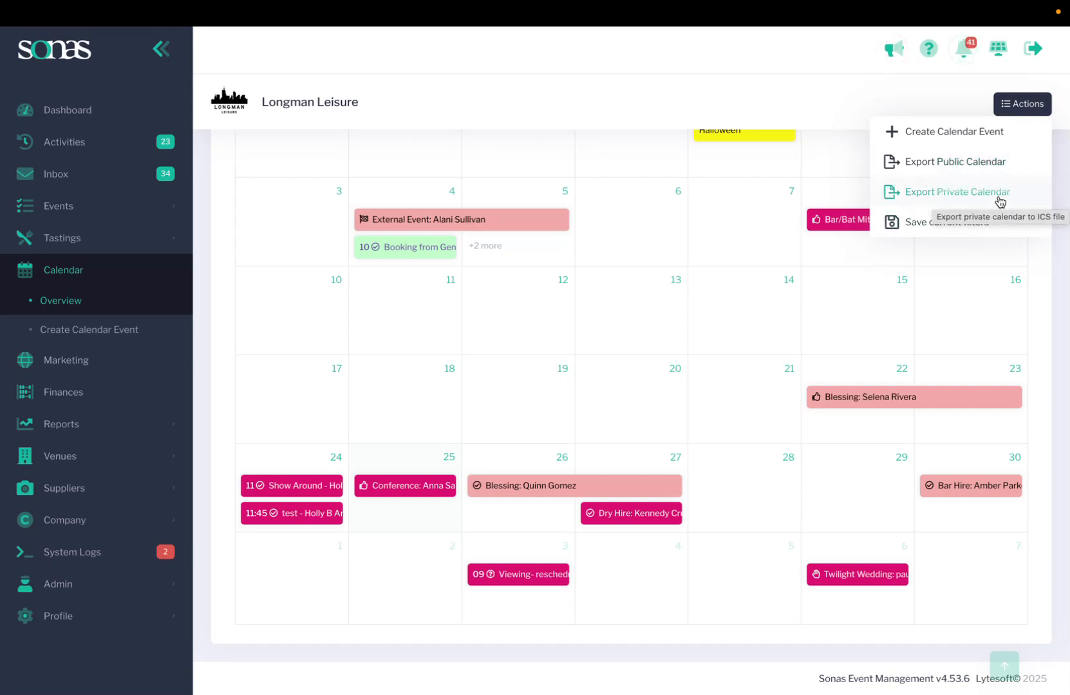
pyautogui.click(938, 161)
pyautogui.click(521, 388)
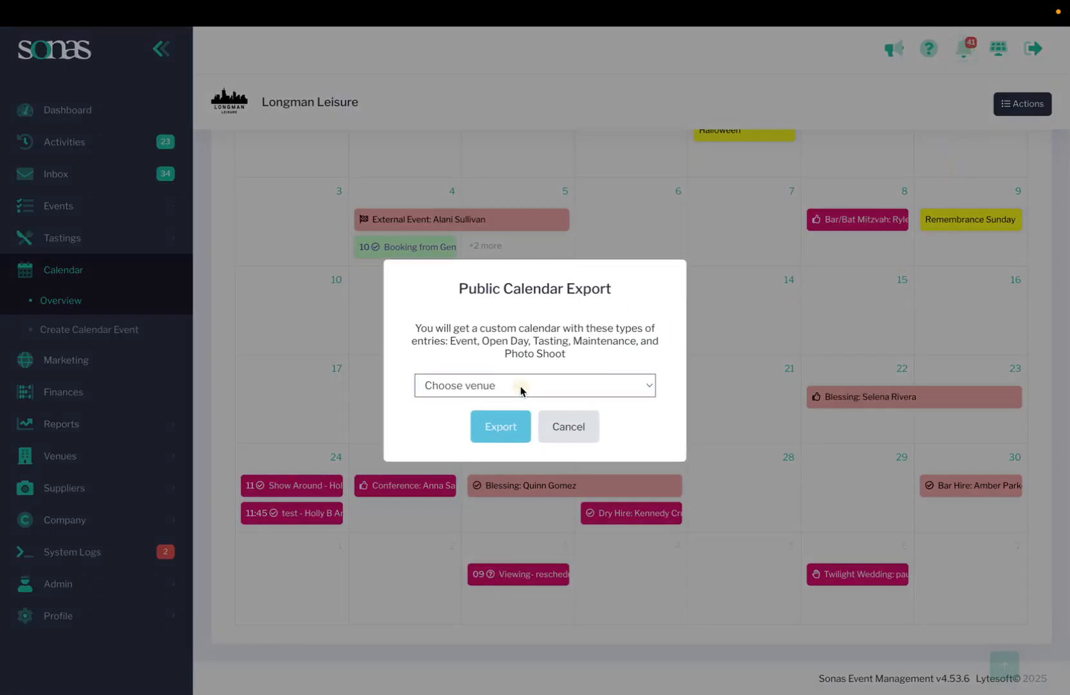
pyautogui.click(495, 435)
pyautogui.click(494, 435)
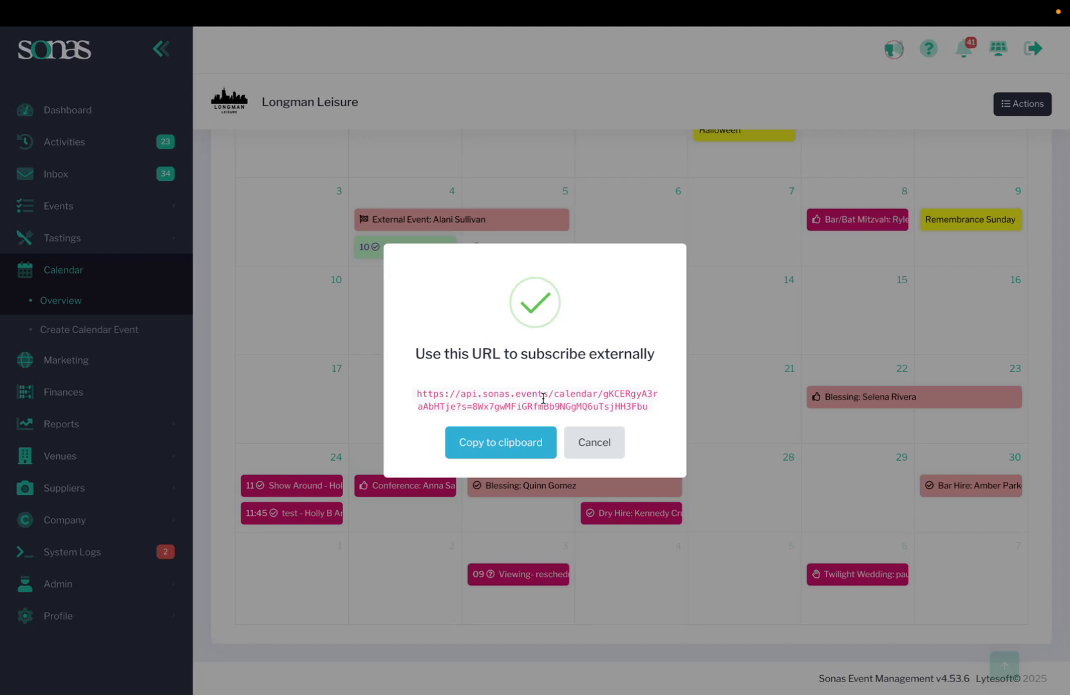
pyautogui.click(609, 452)
pyautogui.scroll(3, 702, 479)
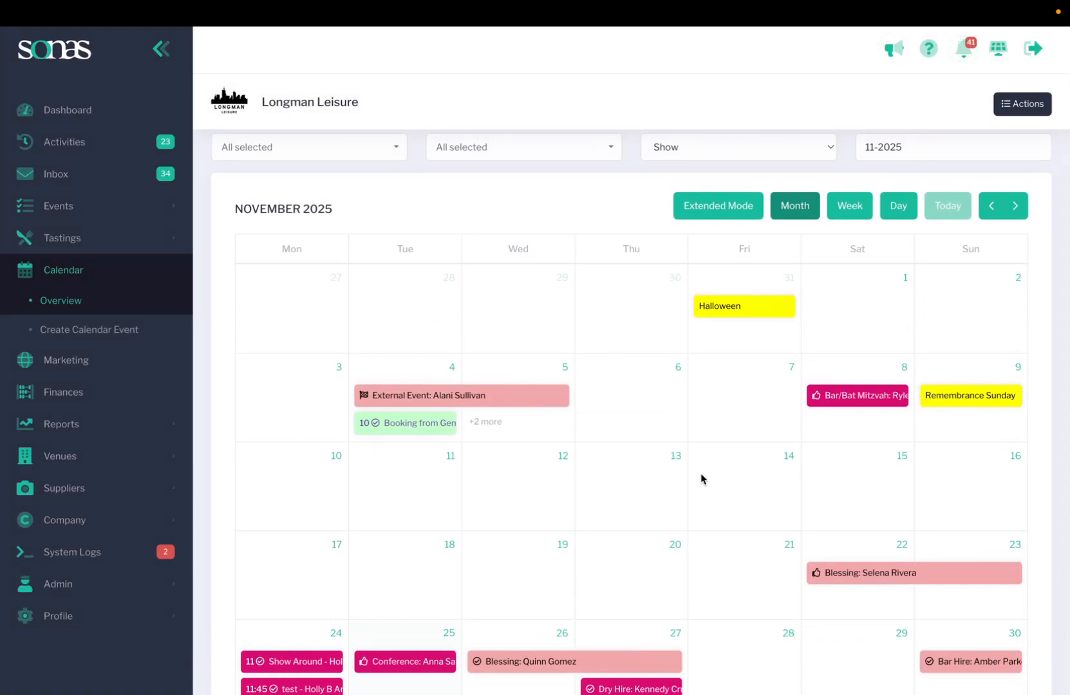
pyautogui.moveTo(447, 399)
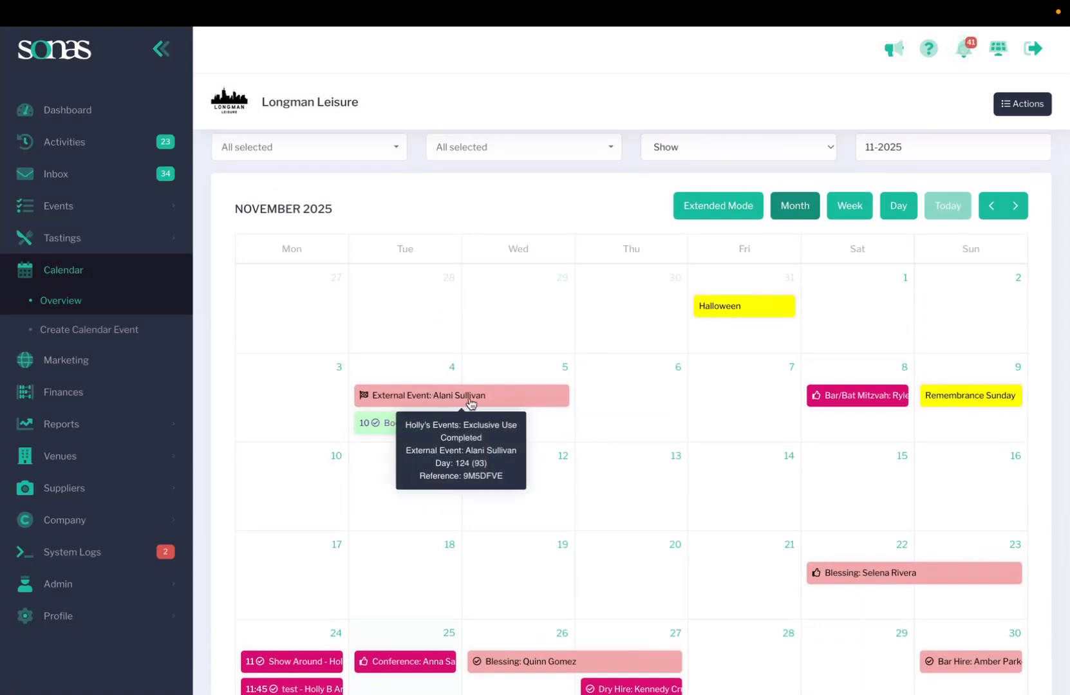
pyautogui.scroll(-1, 528, 488)
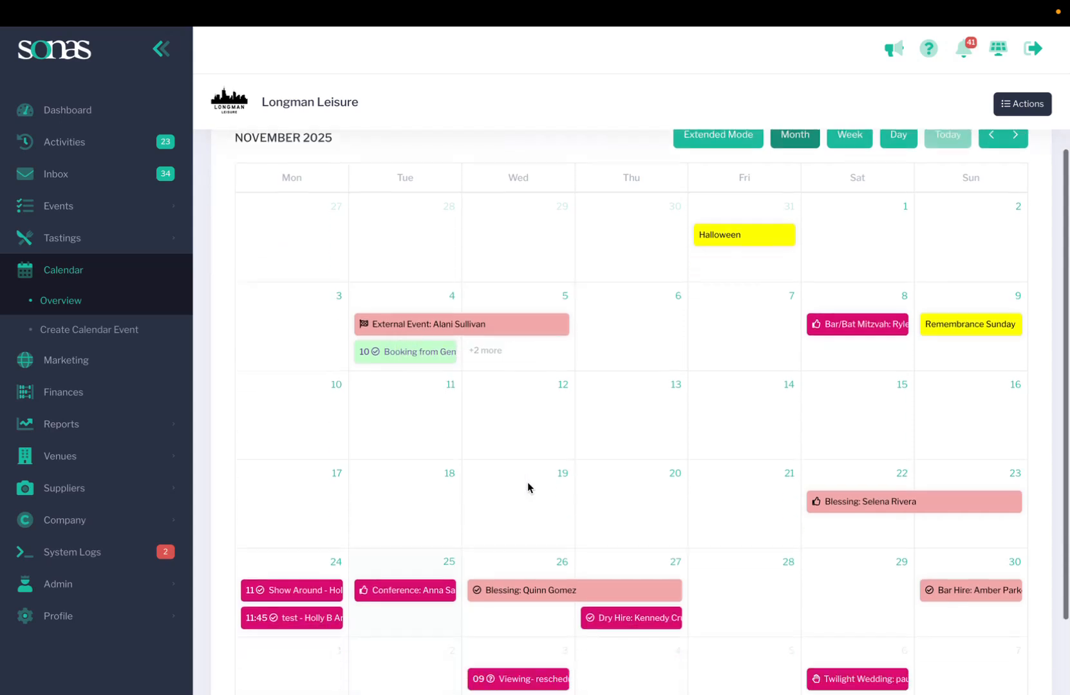
pyautogui.scroll(-2, 528, 488)
pyautogui.moveTo(884, 443)
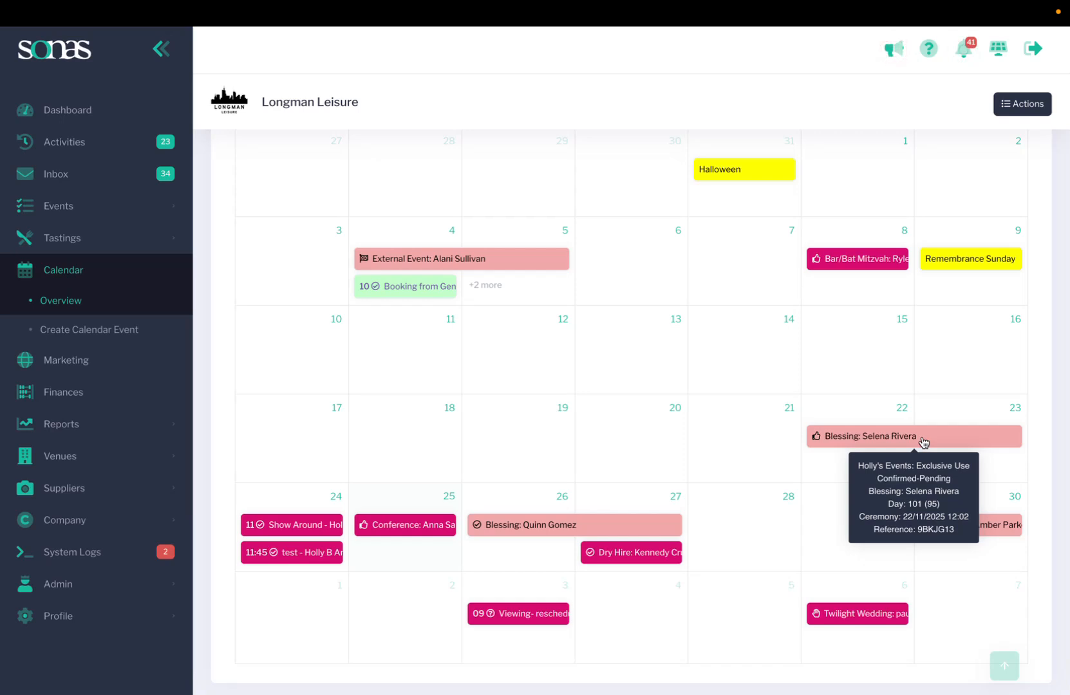
pyautogui.scroll(4, 727, 417)
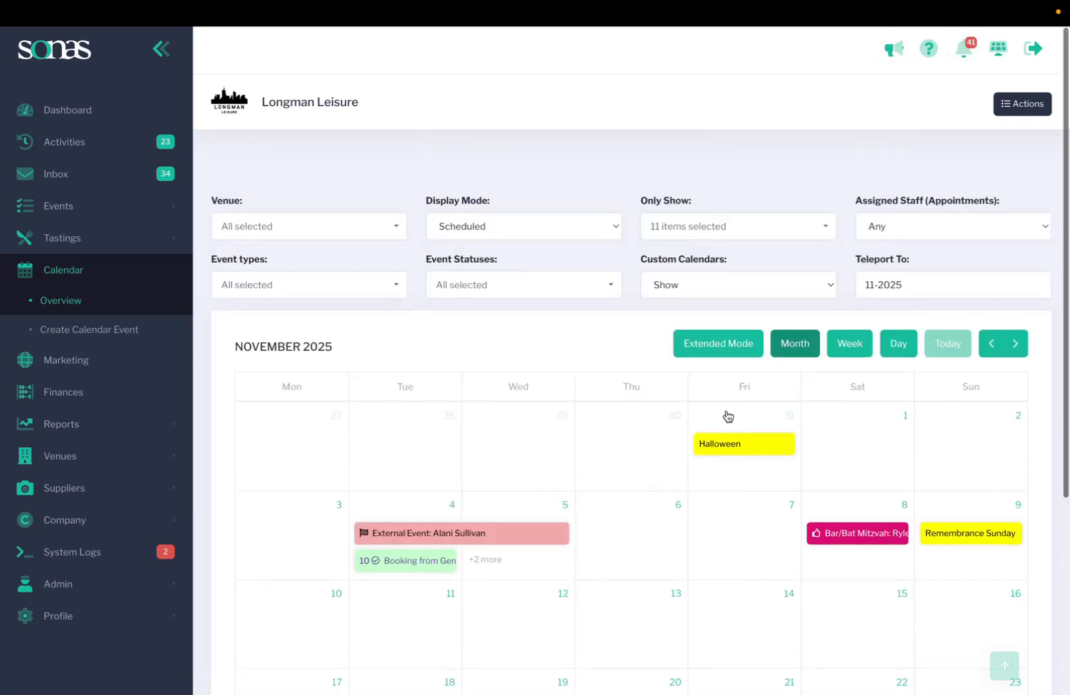
pyautogui.scroll(-1, 727, 417)
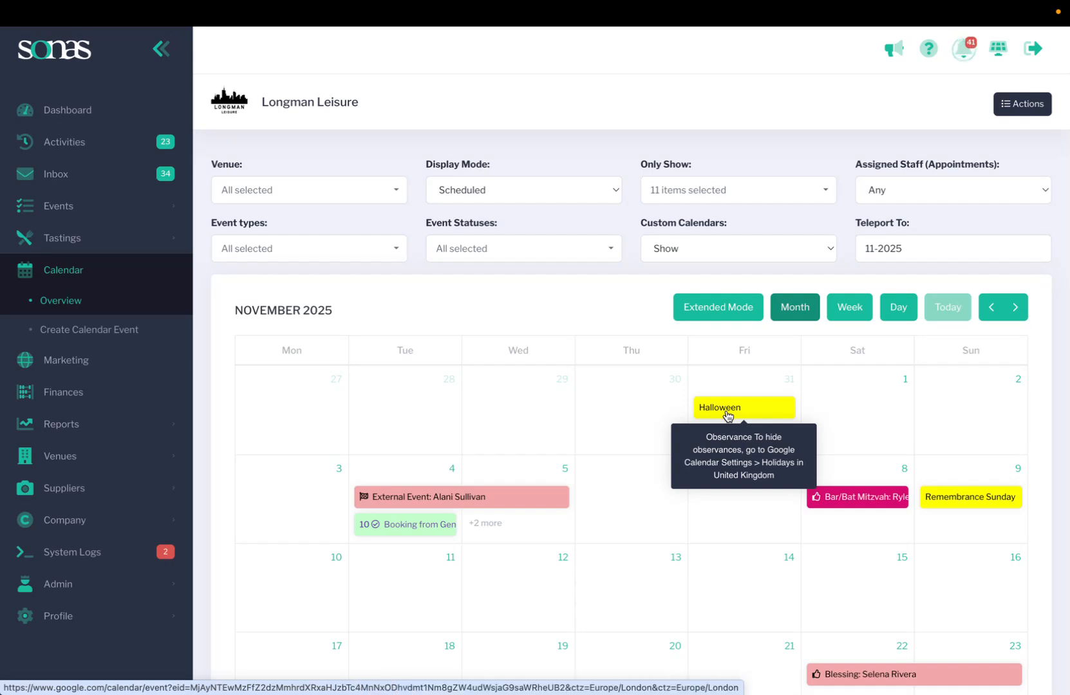
pyautogui.click(90, 330)
pyautogui.click(302, 259)
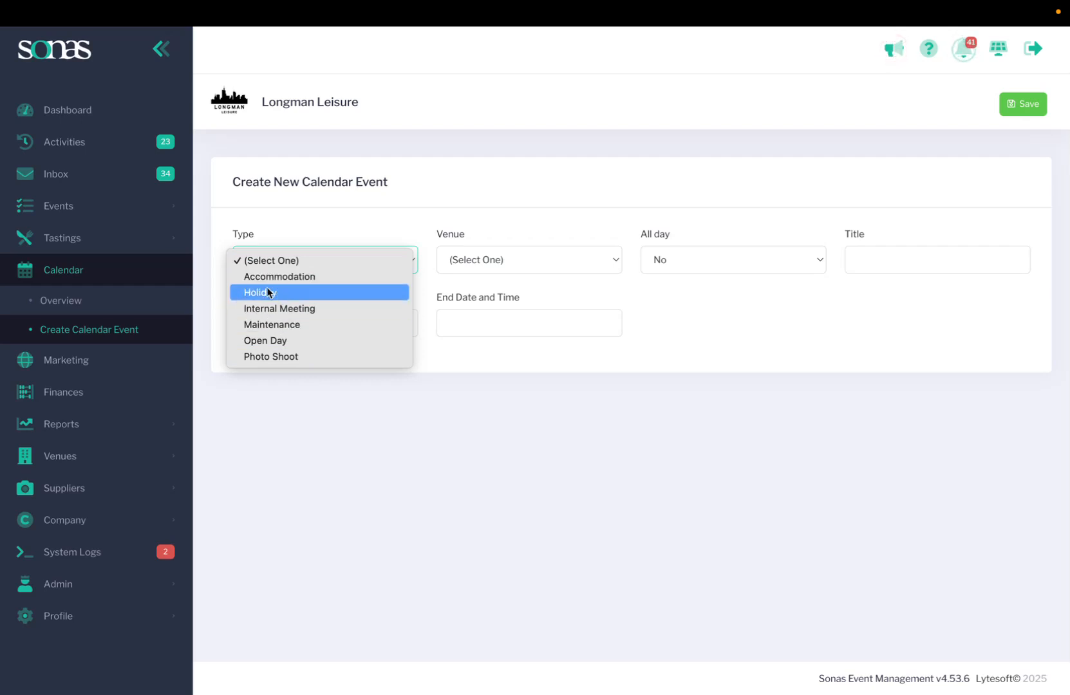
pyautogui.click(399, 236)
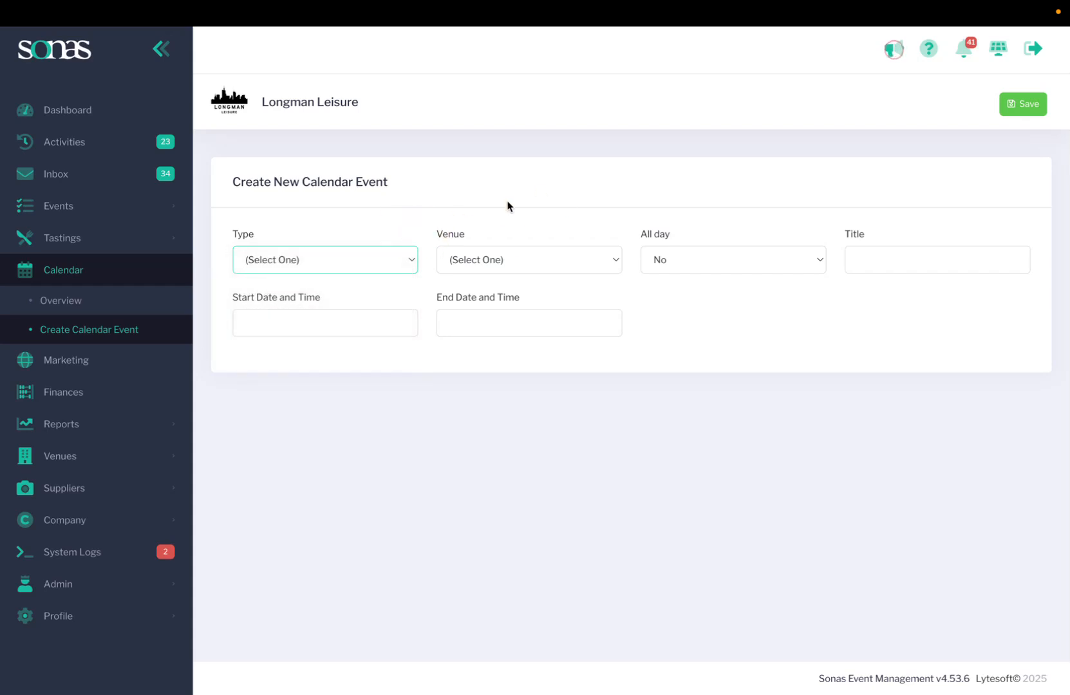
pyautogui.click(672, 263)
pyautogui.click(697, 243)
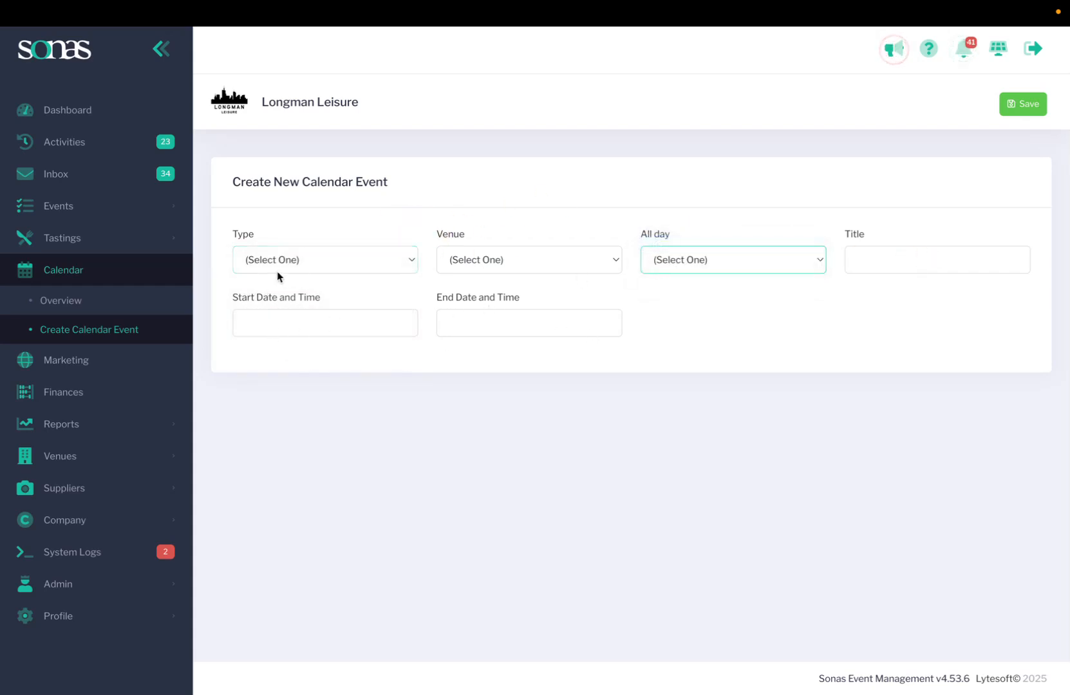
pyautogui.click(305, 258)
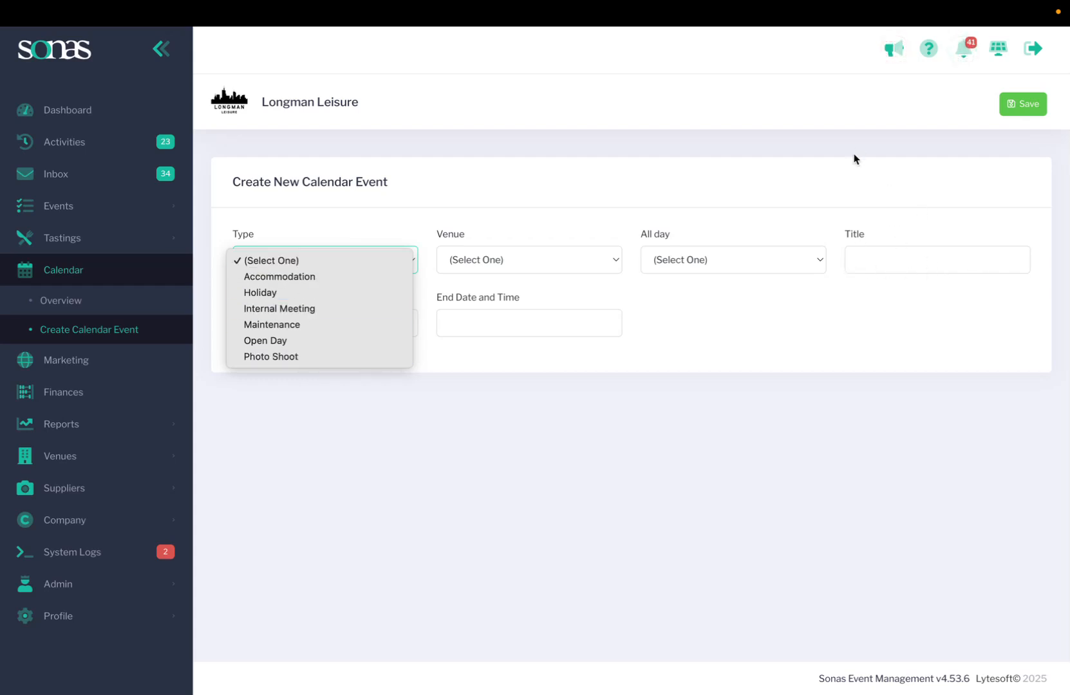
pyautogui.click(828, 205)
pyautogui.click(363, 260)
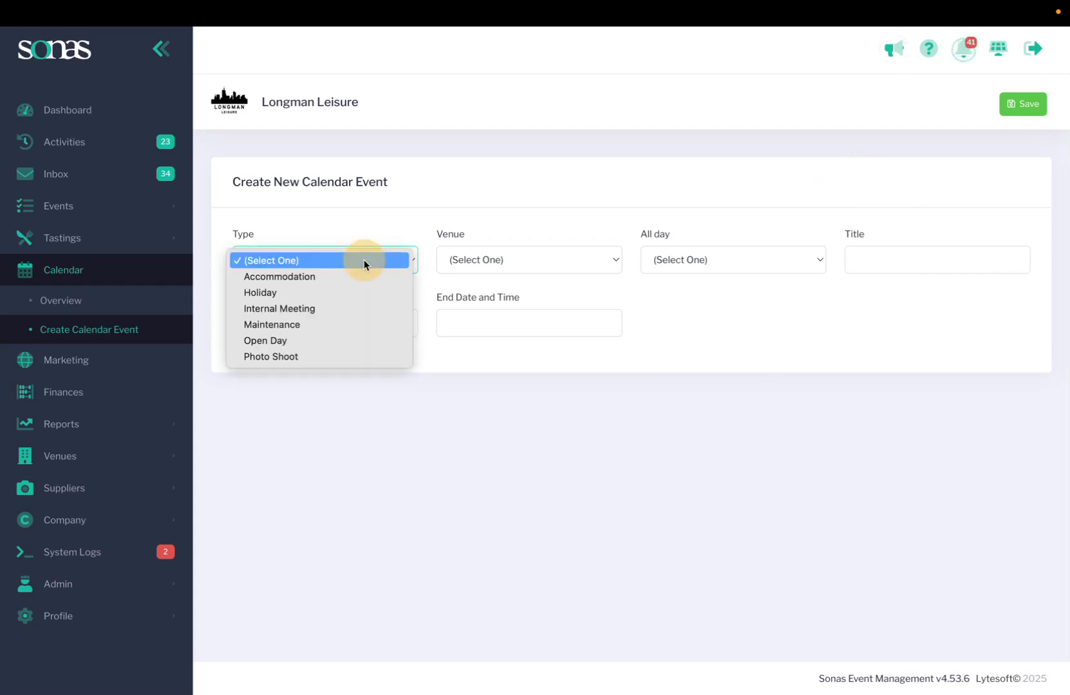
pyautogui.click(333, 341)
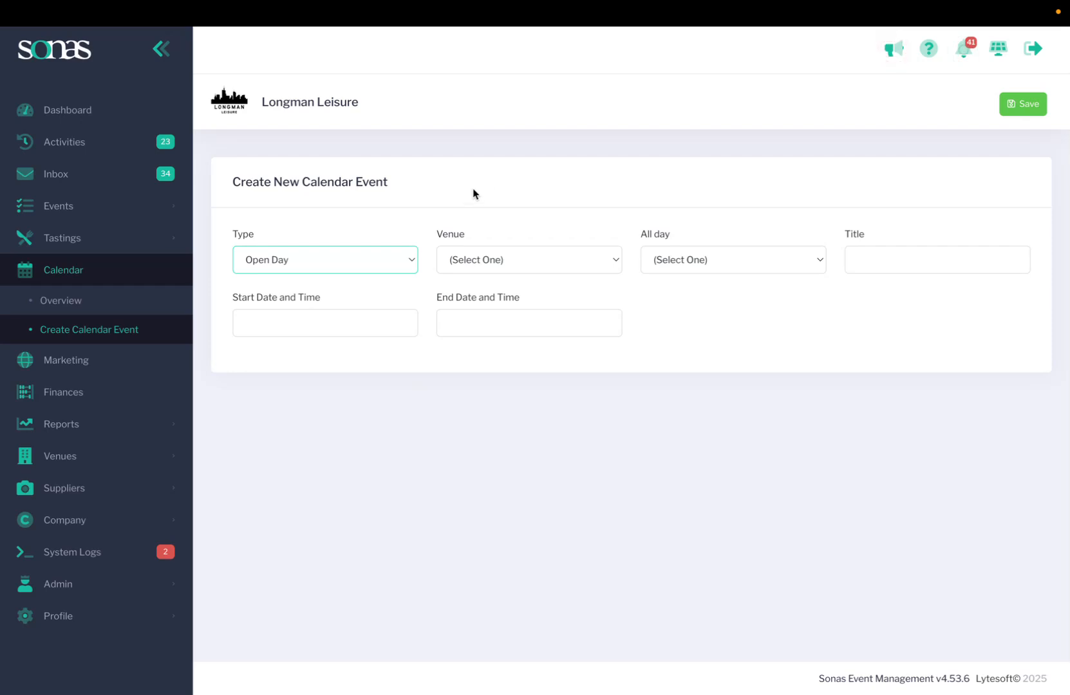
pyautogui.click(50, 306)
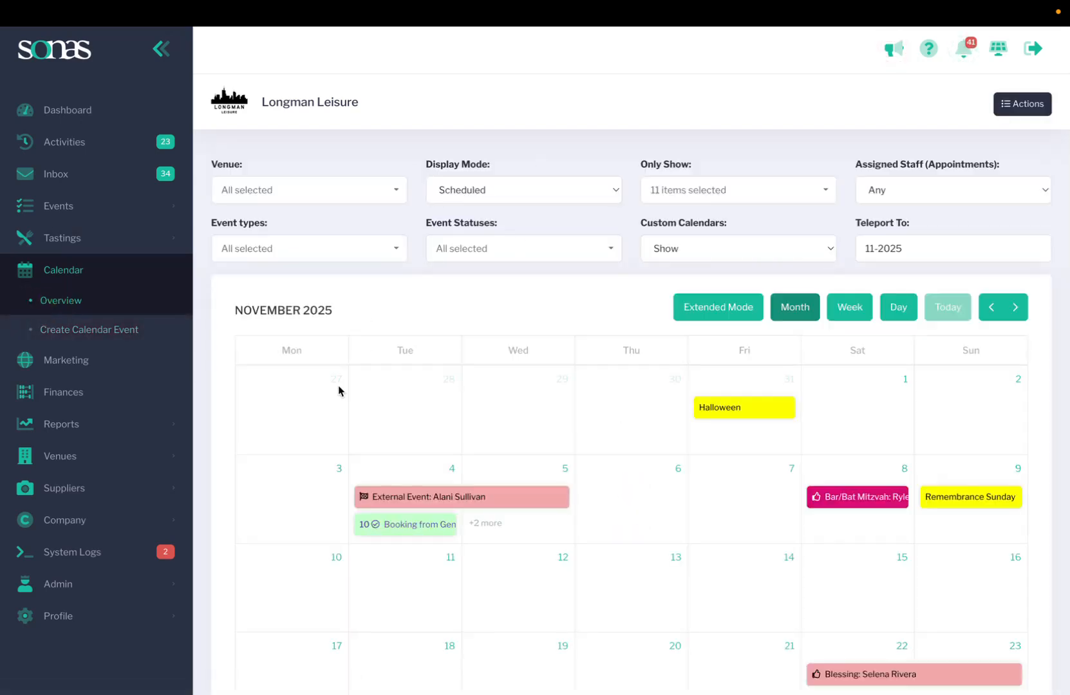
# Step: Review the Event Statuses filter list, leaving all statuses selected, and close it
pyautogui.scroll(-1, 525, 534)
pyautogui.scroll(-1, 528, 537)
pyautogui.scroll(3, 532, 540)
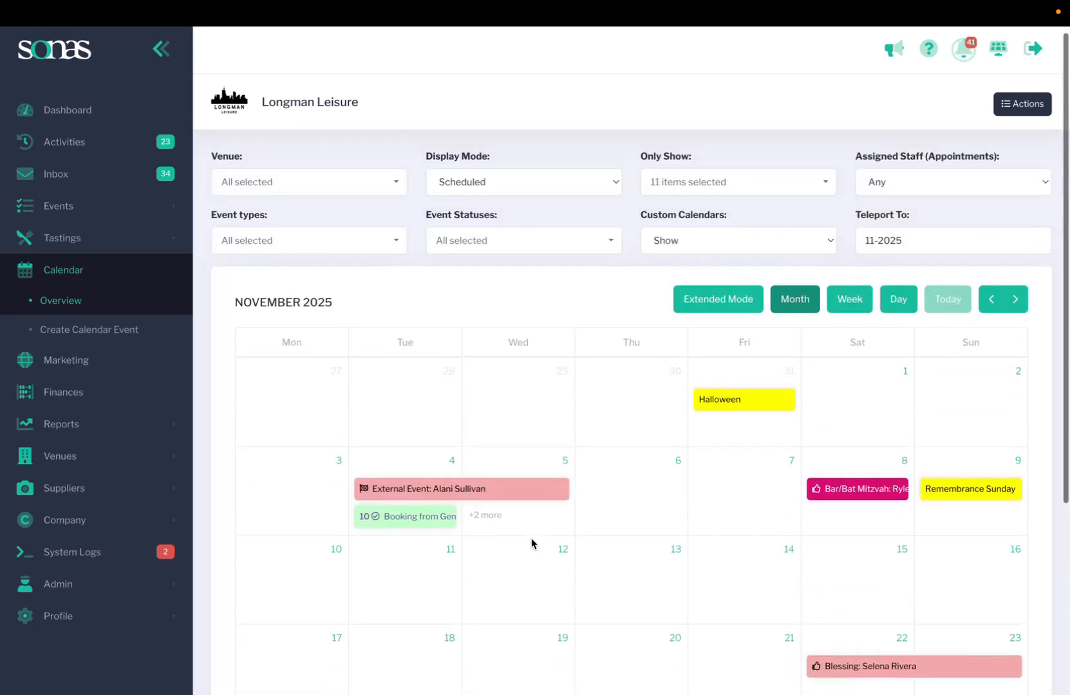
pyautogui.scroll(-1, 531, 539)
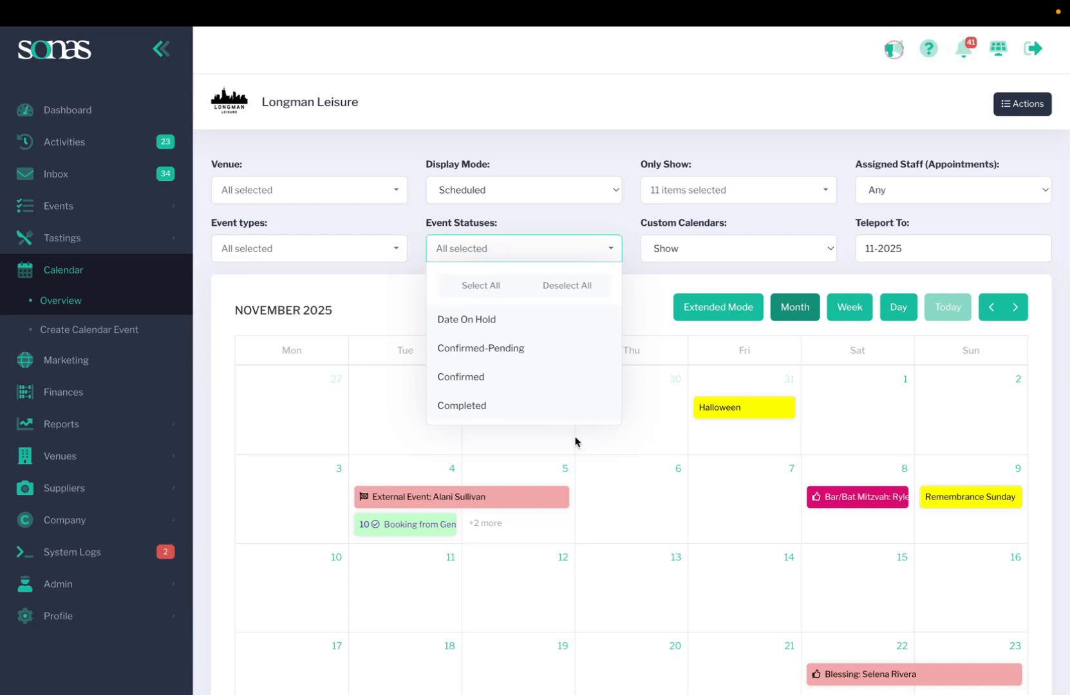
pyautogui.click(615, 462)
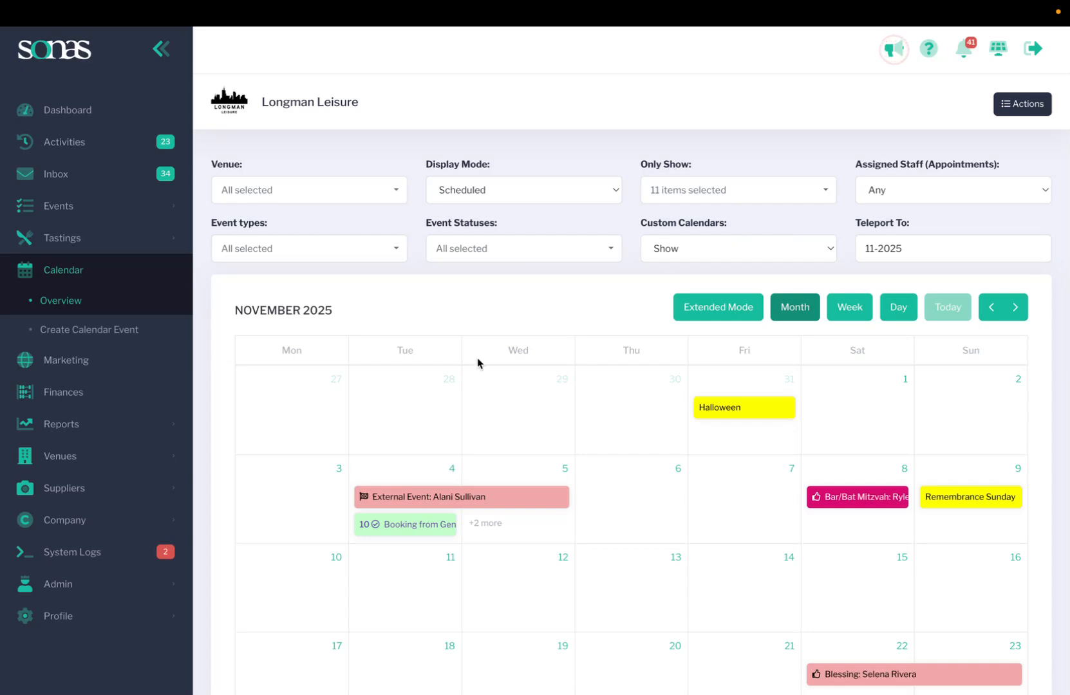
# Step: Open the Actions menu listing Create Event and public/private calendar exports
pyautogui.scroll(-5, 451, 385)
pyautogui.scroll(5, 451, 385)
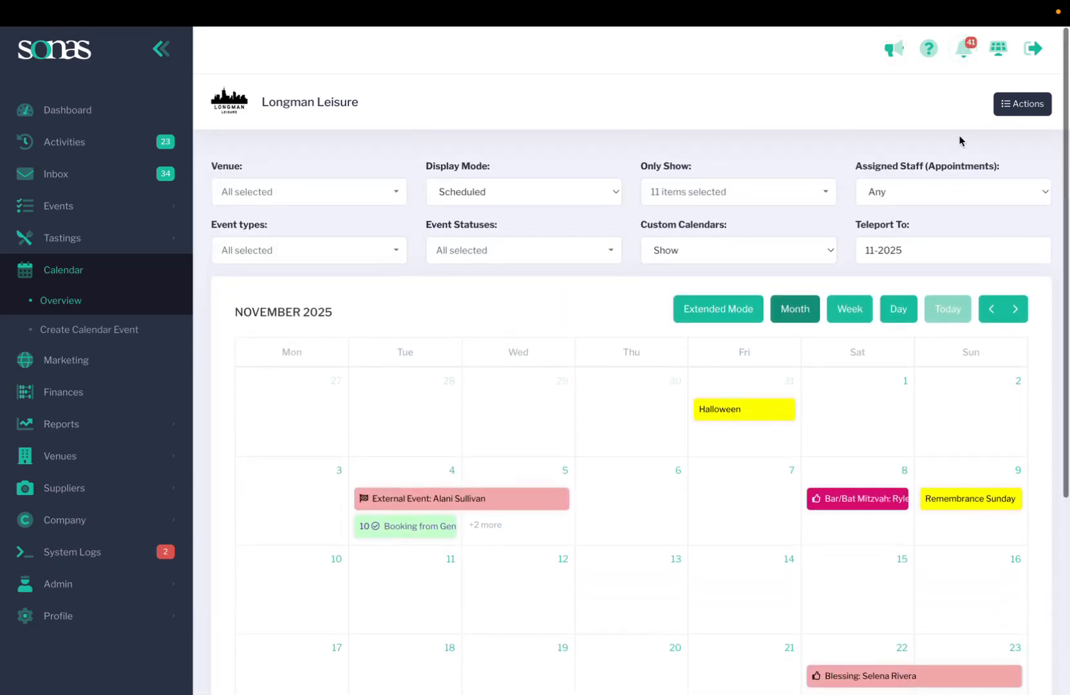
pyautogui.click(1022, 103)
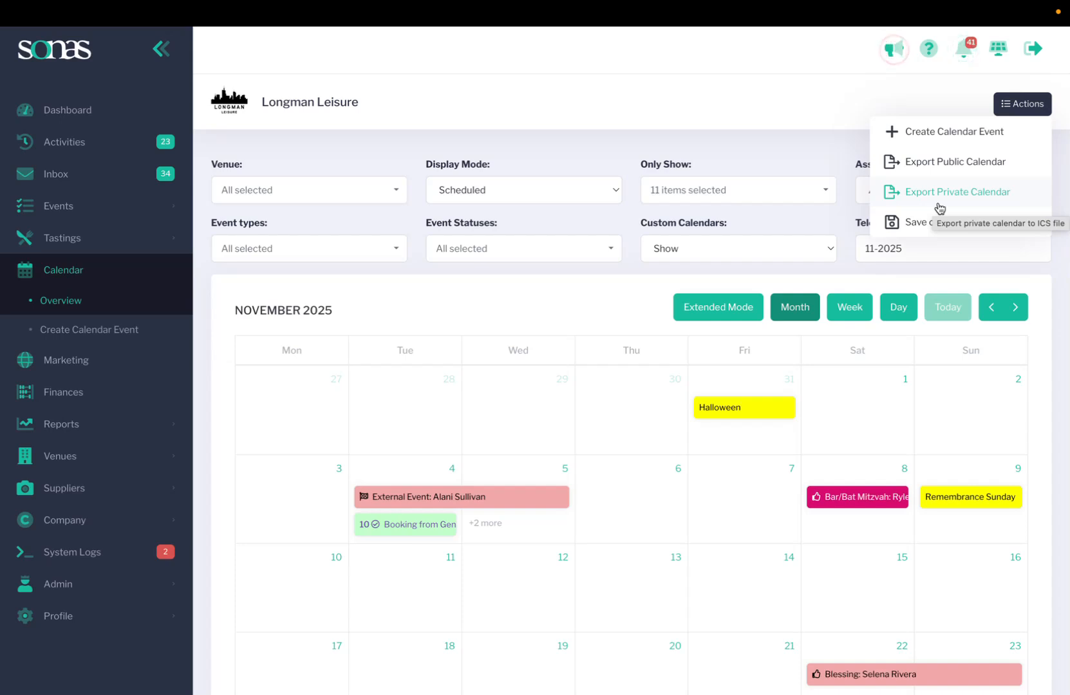
# Step: Close the Actions menu and open the Venue filter dropdown, with all venues still included
pyautogui.moveTo(731, 99)
pyautogui.scroll(-2, 695, 380)
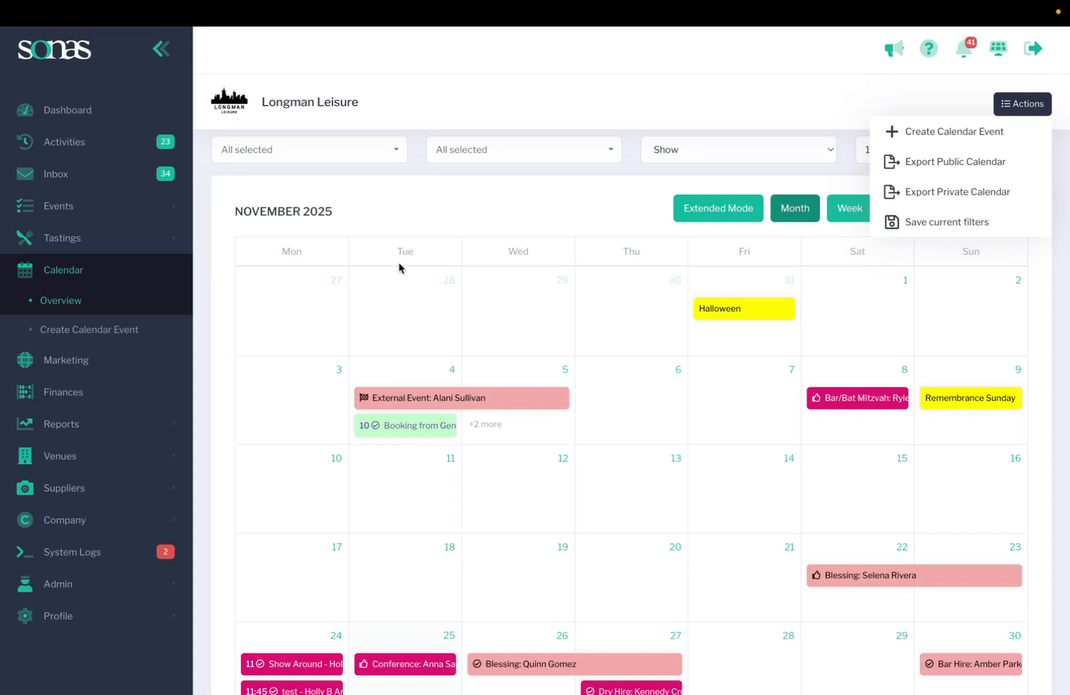
pyautogui.scroll(2, 398, 267)
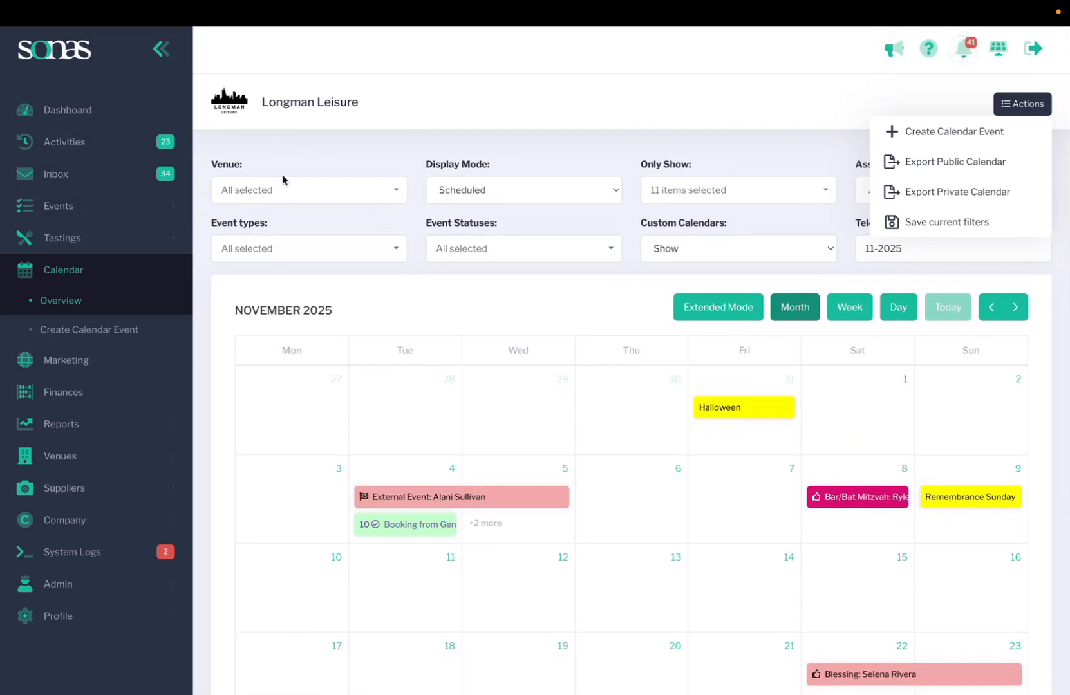
pyautogui.click(279, 191)
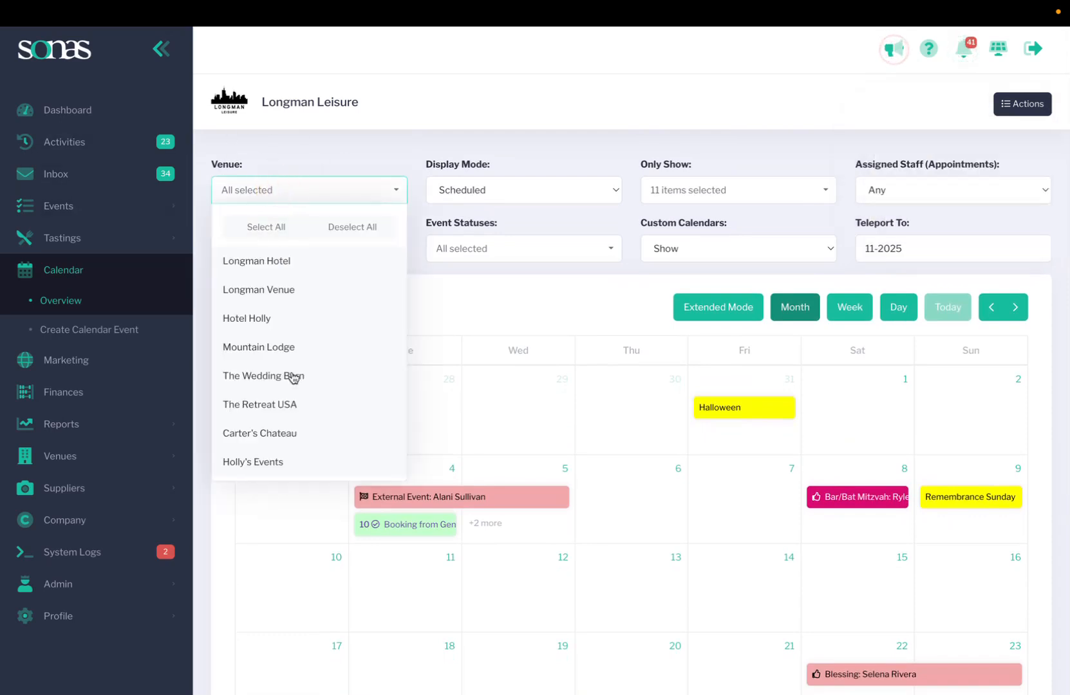
pyautogui.click(437, 430)
pyautogui.click(303, 185)
pyautogui.click(430, 308)
pyautogui.click(337, 183)
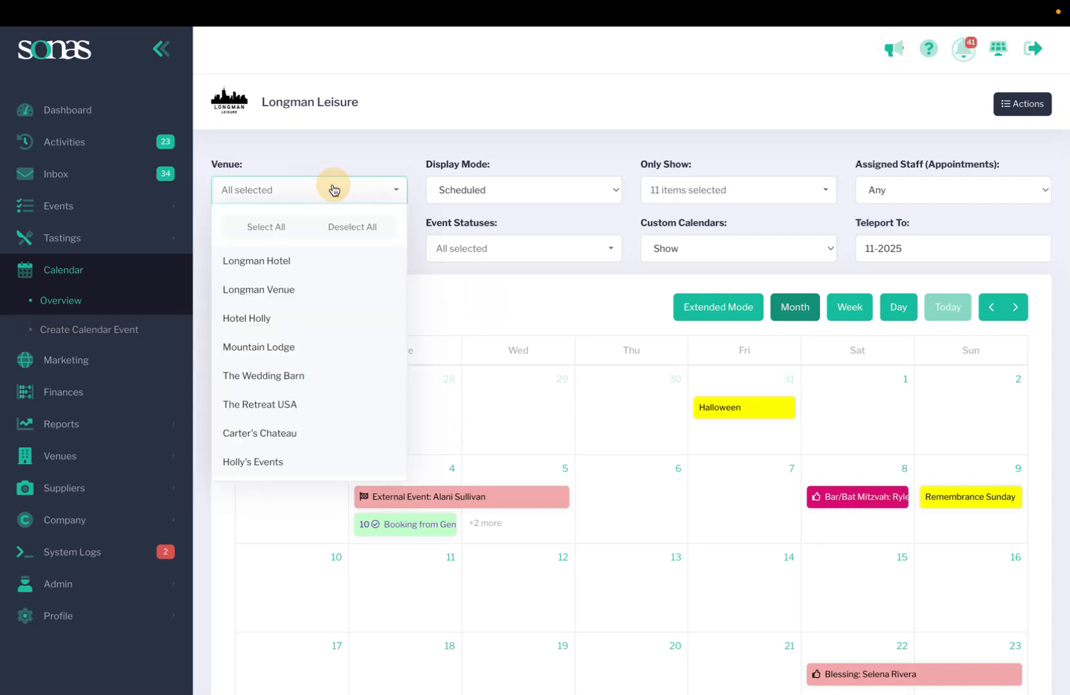